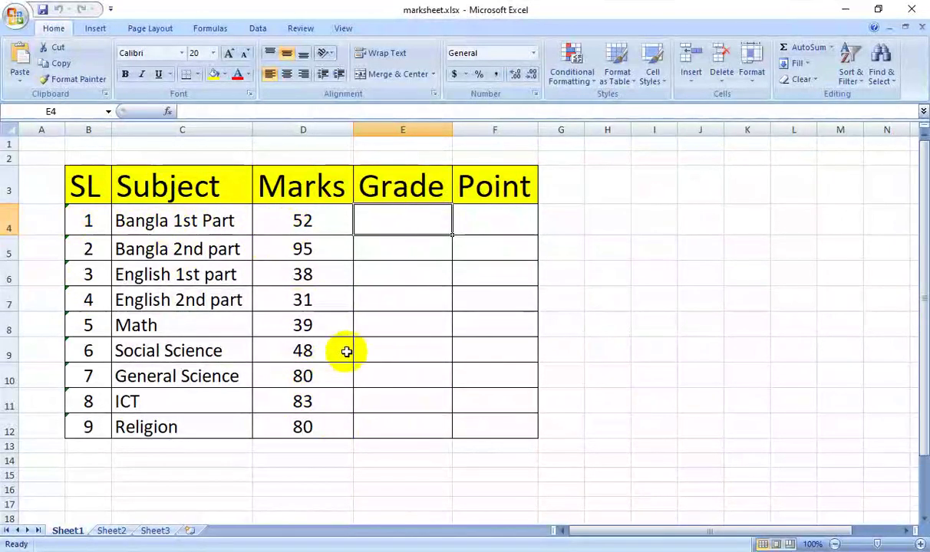
# Check the first subject's marks of 52 against its empty Grade and Point cells.
pyautogui.click(484, 223)
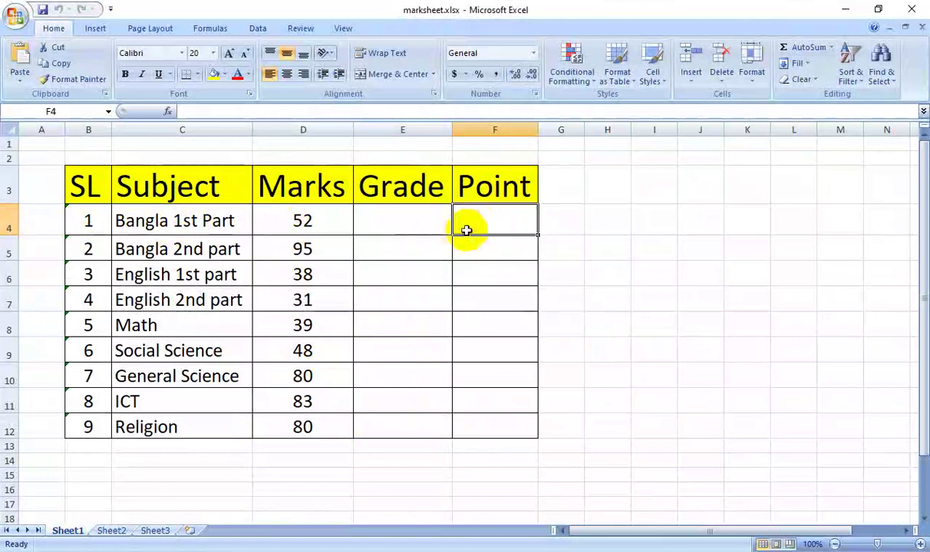
pyautogui.click(414, 224)
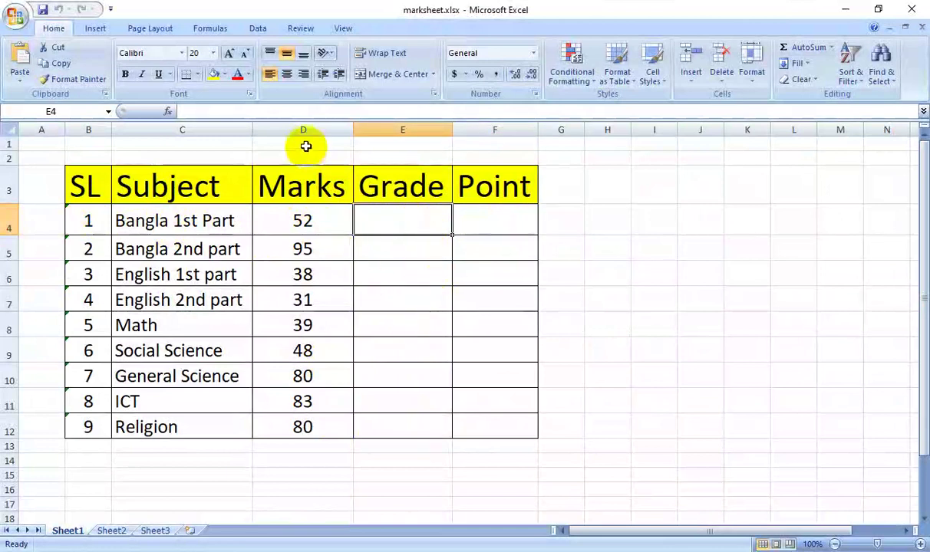
pyautogui.click(303, 221)
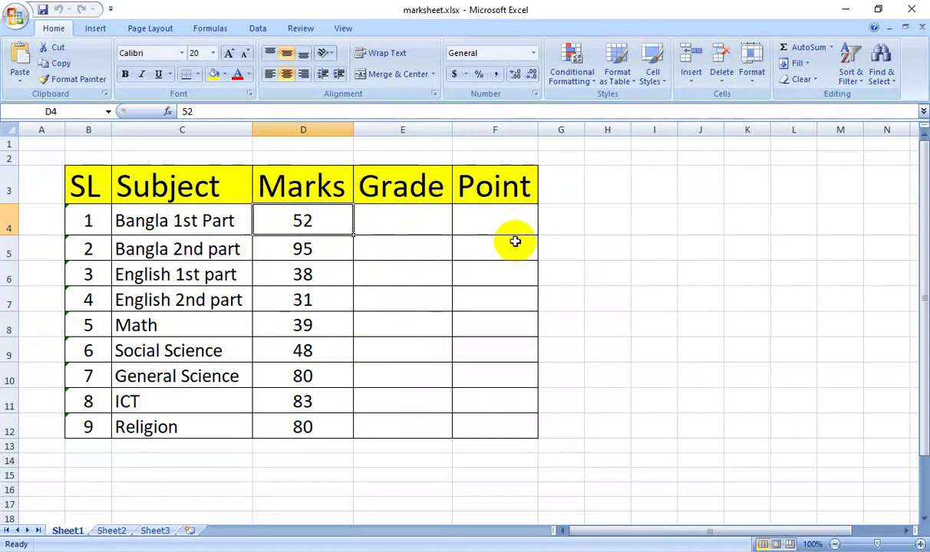
pyautogui.click(429, 221)
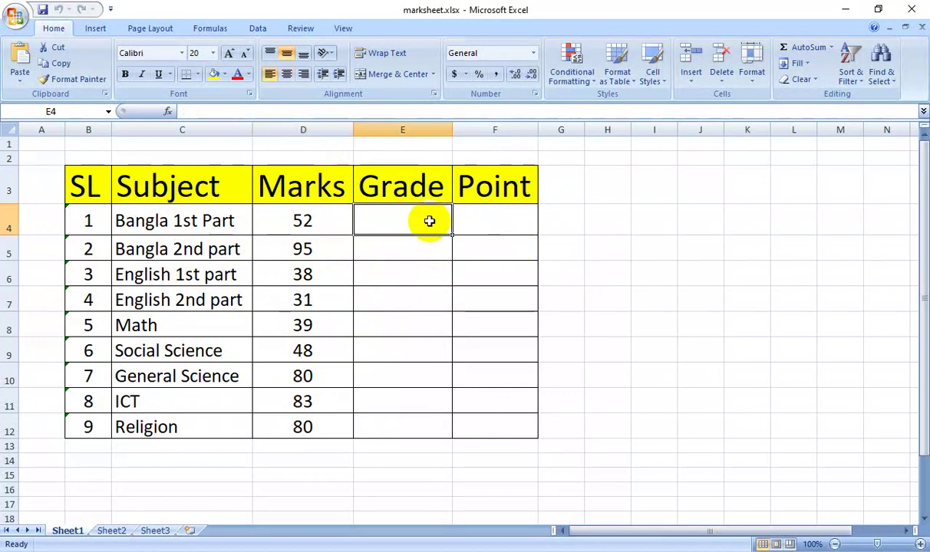
pyautogui.click(485, 219)
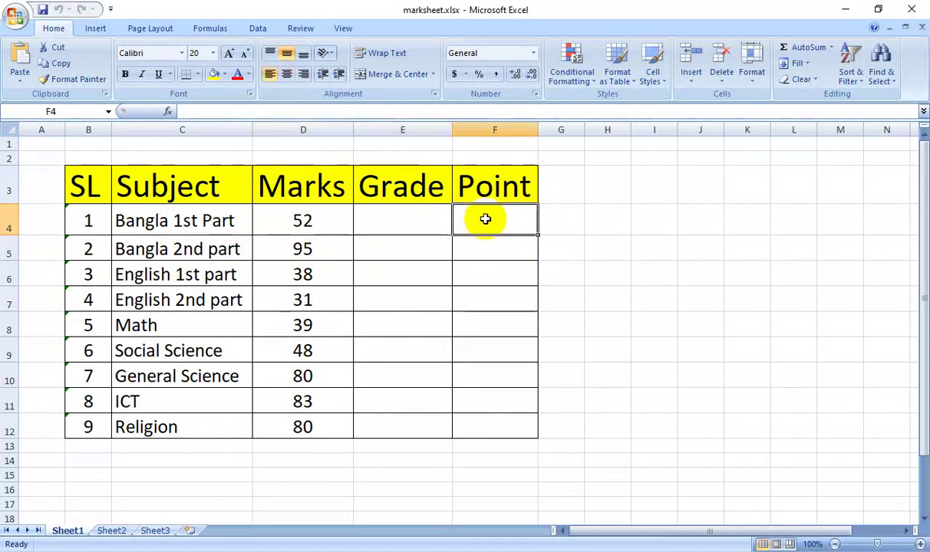
pyautogui.click(431, 218)
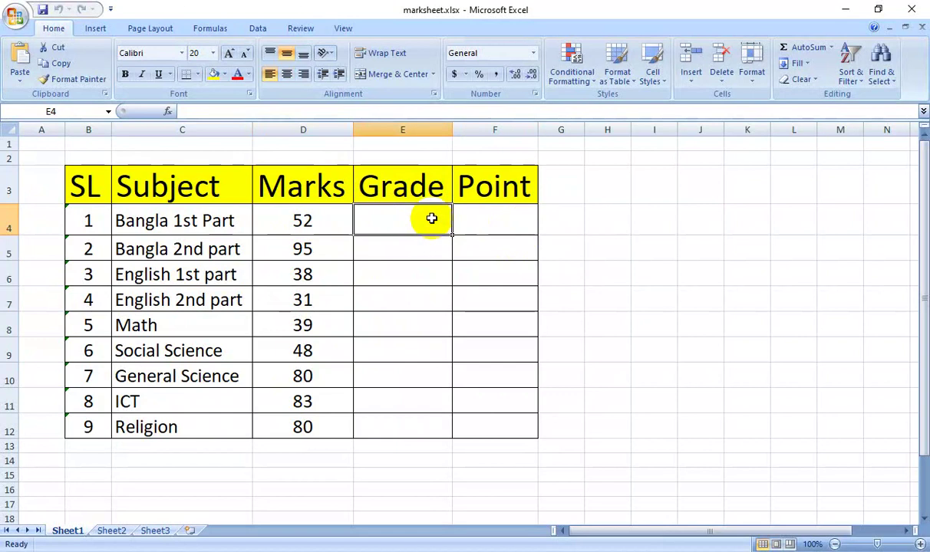
pyautogui.click(496, 219)
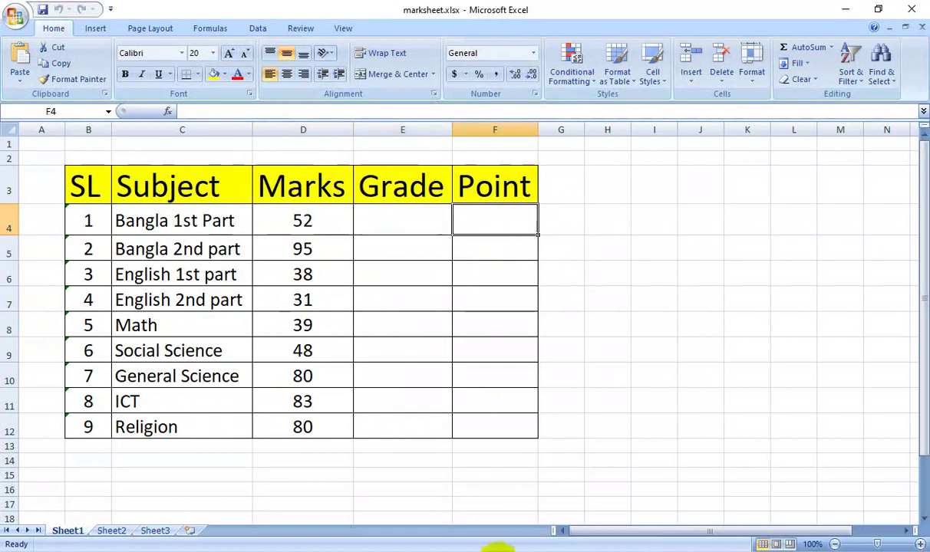
# Bring up marksheet.txt in Notepad and place it right of the marks table.
pyautogui.click(490, 549)
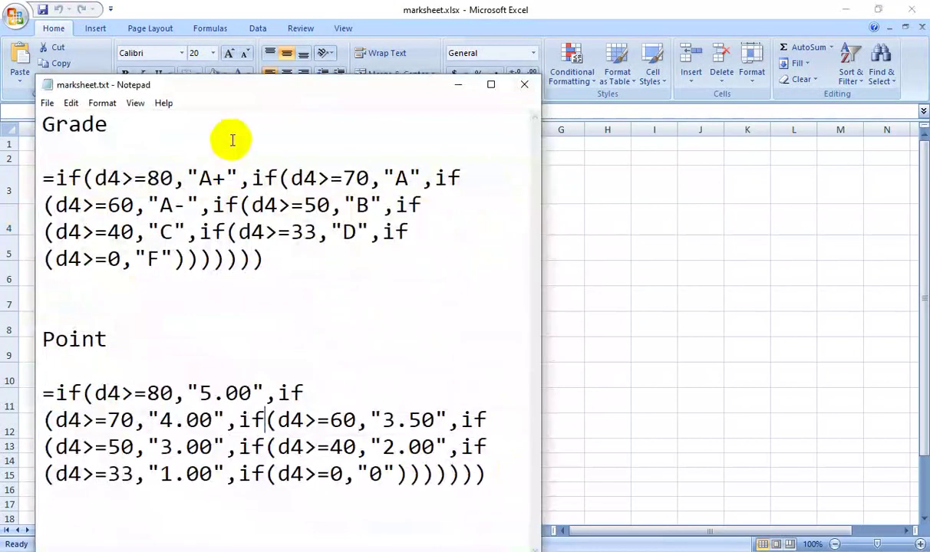
pyautogui.moveTo(222, 92); pyautogui.dragTo(542, 66)
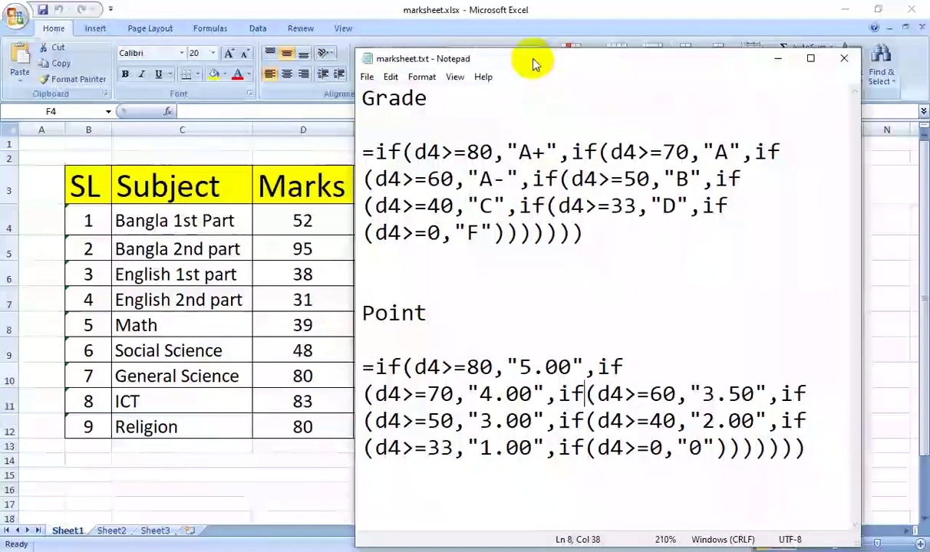
pyautogui.moveTo(547, 63)
pyautogui.mouseDown()
pyautogui.moveTo(589, 79)
pyautogui.moveTo(632, 71)
pyautogui.mouseUp()
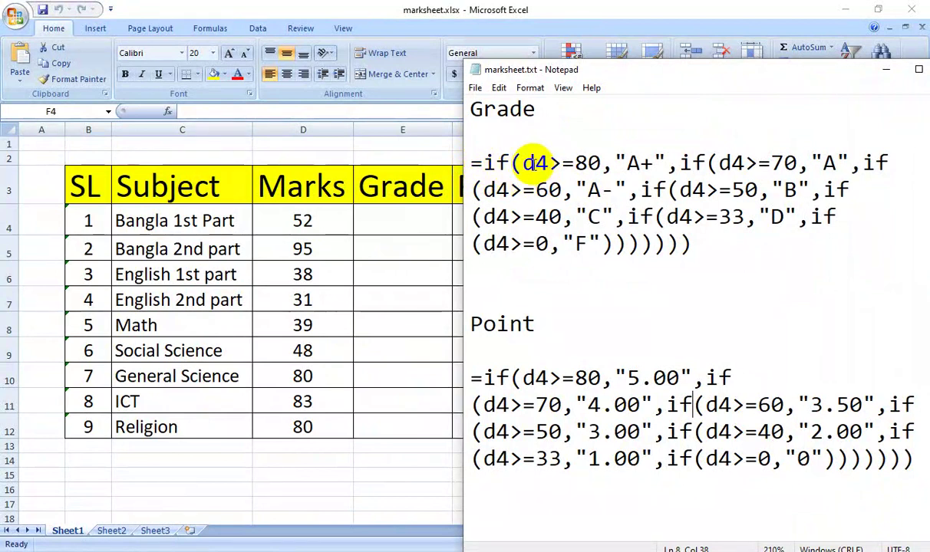
pyautogui.moveTo(534, 163); pyautogui.dragTo(554, 164)
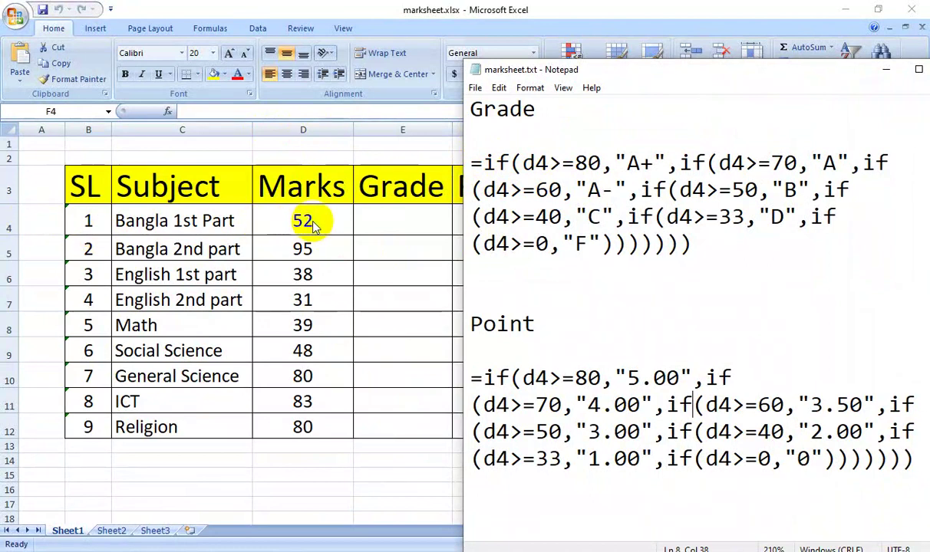
# Review the Grade formula's d4 references and its first condition's 80 threshold.
pyautogui.doubleClick(533, 164)
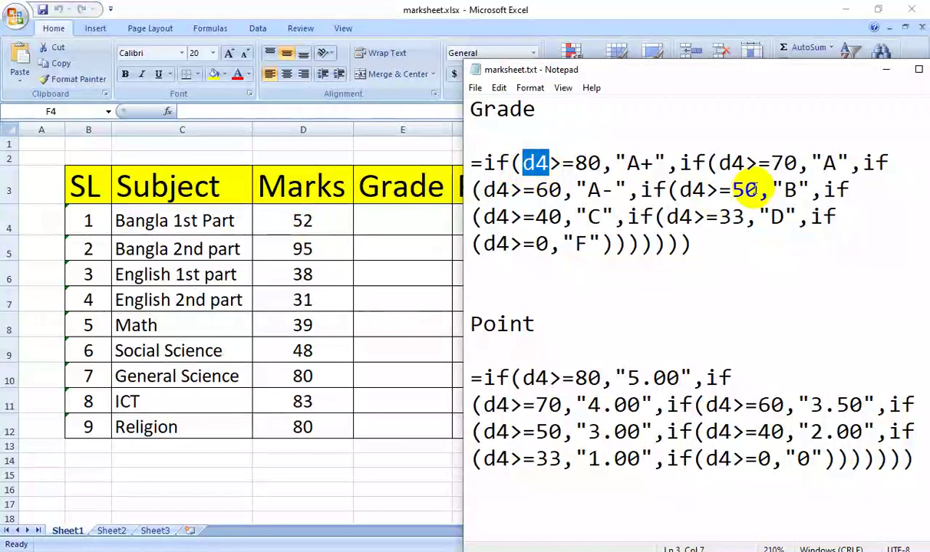
pyautogui.doubleClick(729, 162)
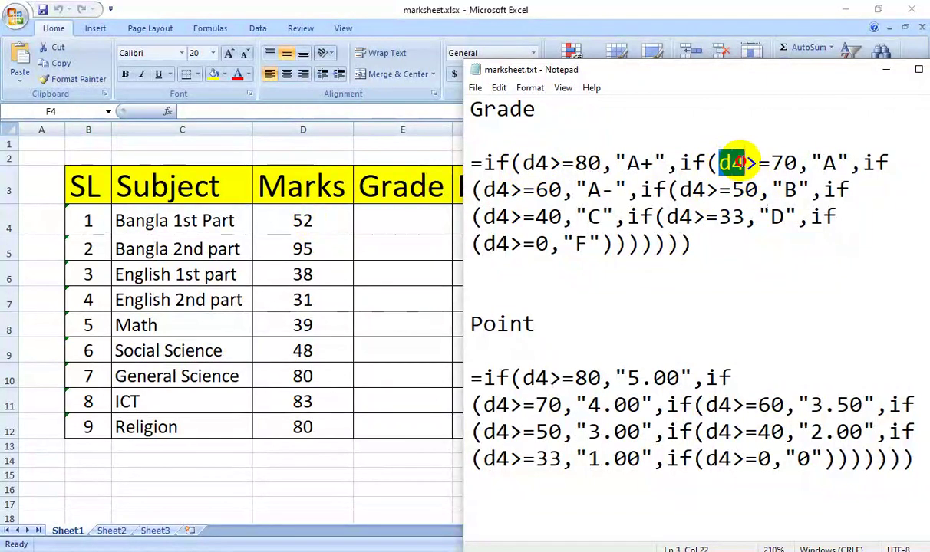
pyautogui.click(535, 164)
pyautogui.doubleClick(543, 162)
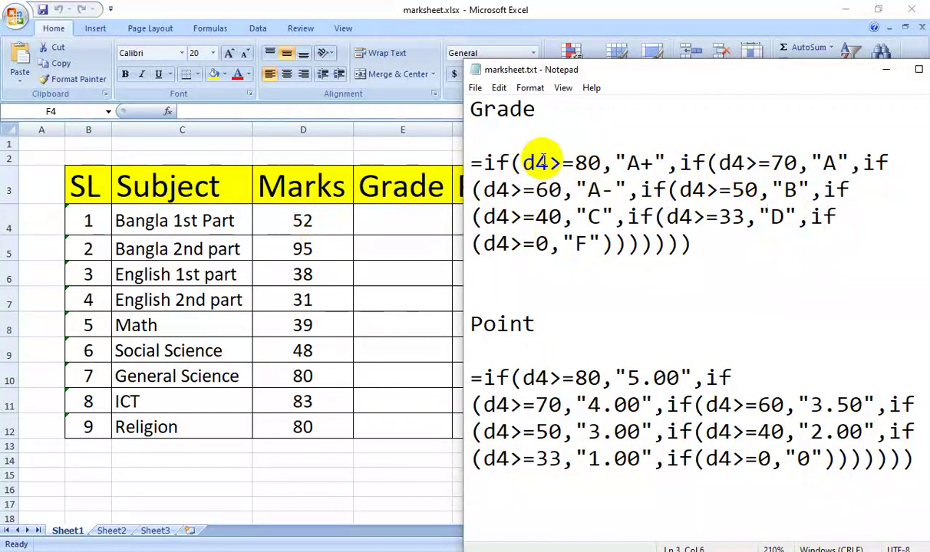
pyautogui.doubleClick(576, 162)
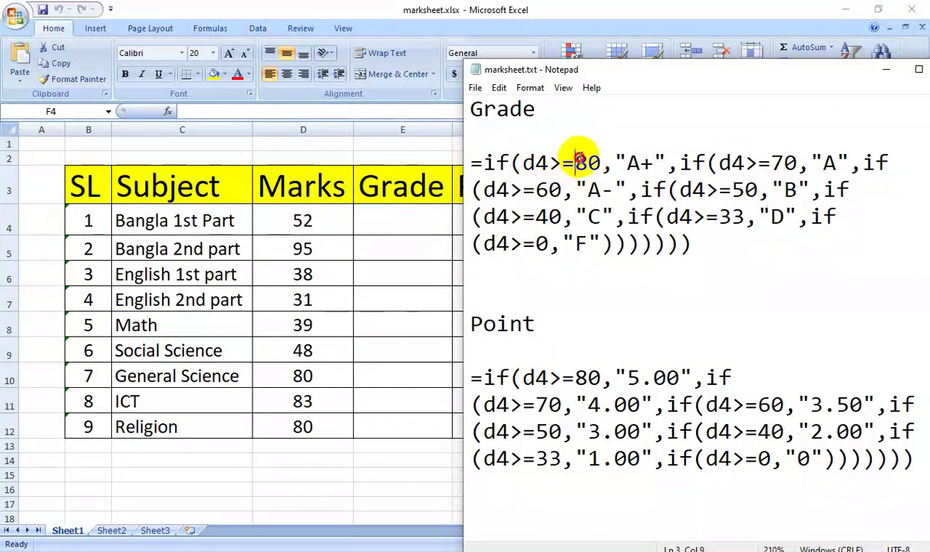
pyautogui.moveTo(579, 162); pyautogui.dragTo(592, 163)
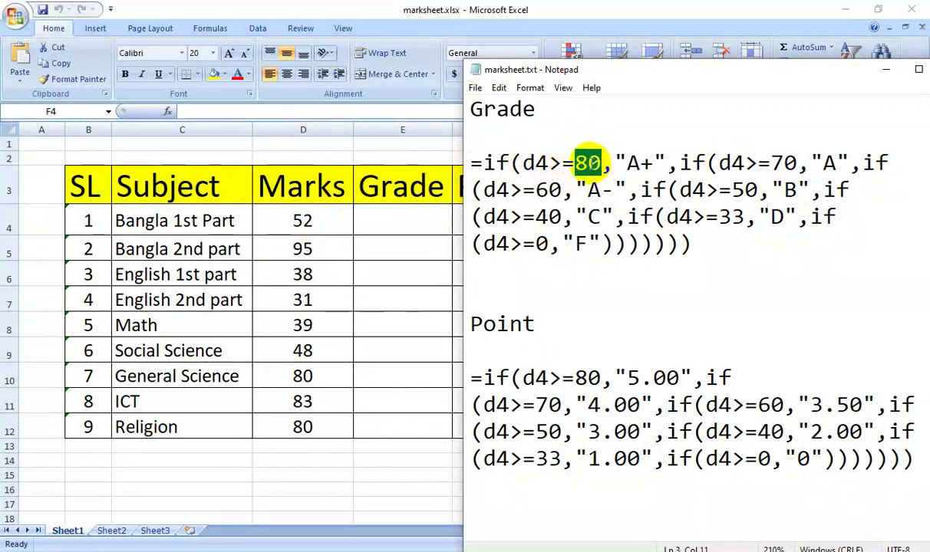
pyautogui.click(589, 162)
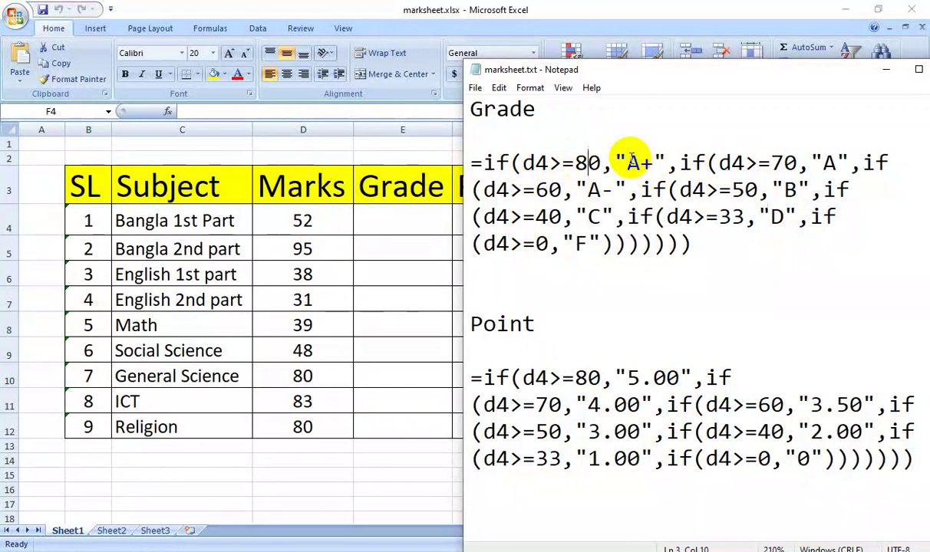
# Check the A+ result, nested IF conditions, closing parentheses and final d4>=0 "F" condition.
pyautogui.moveTo(629, 163); pyautogui.dragTo(648, 166)
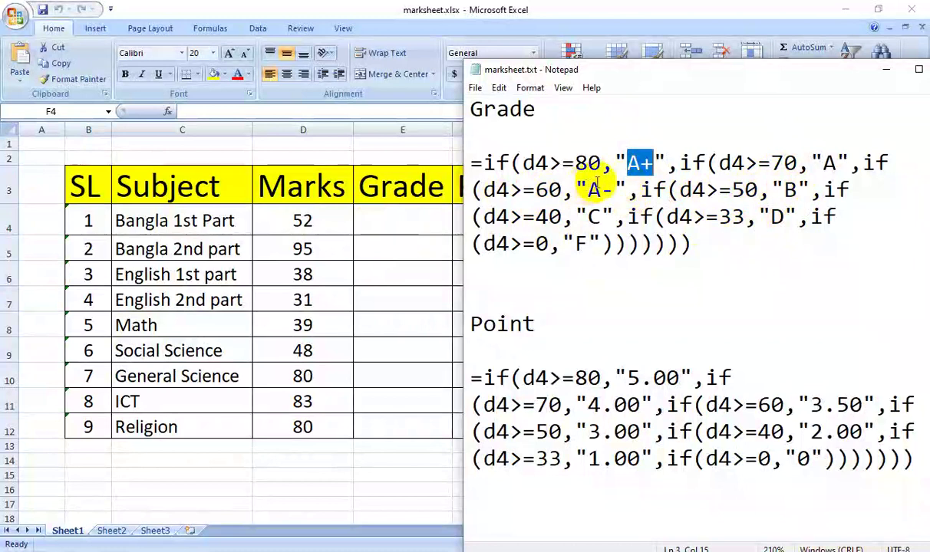
pyautogui.click(622, 159)
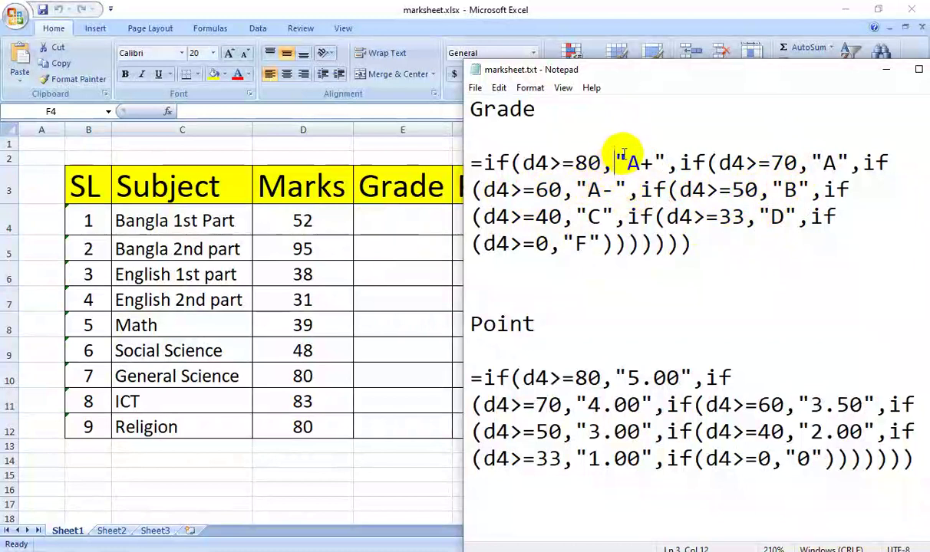
pyautogui.moveTo(615, 161); pyautogui.dragTo(654, 161)
pyautogui.click(654, 161)
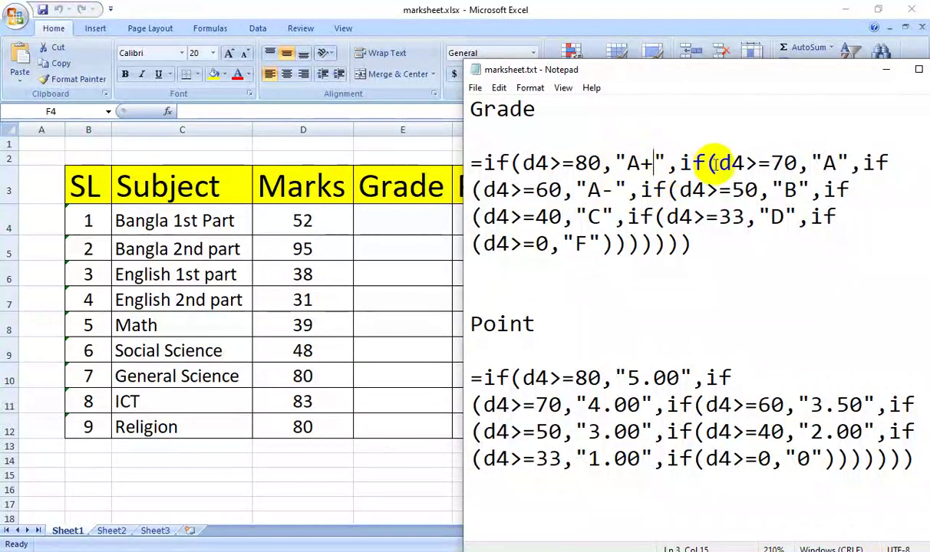
pyautogui.doubleClick(694, 163)
pyautogui.click(655, 163)
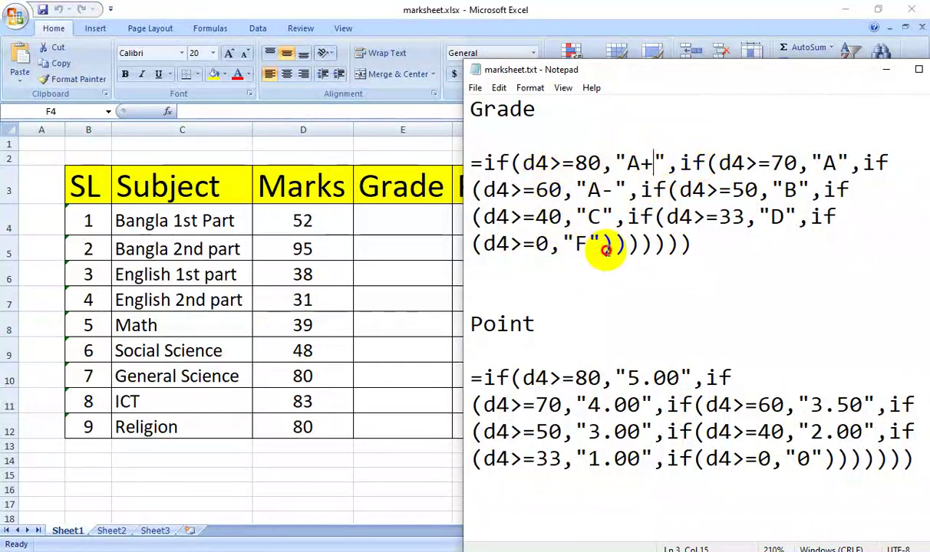
pyautogui.click(653, 244)
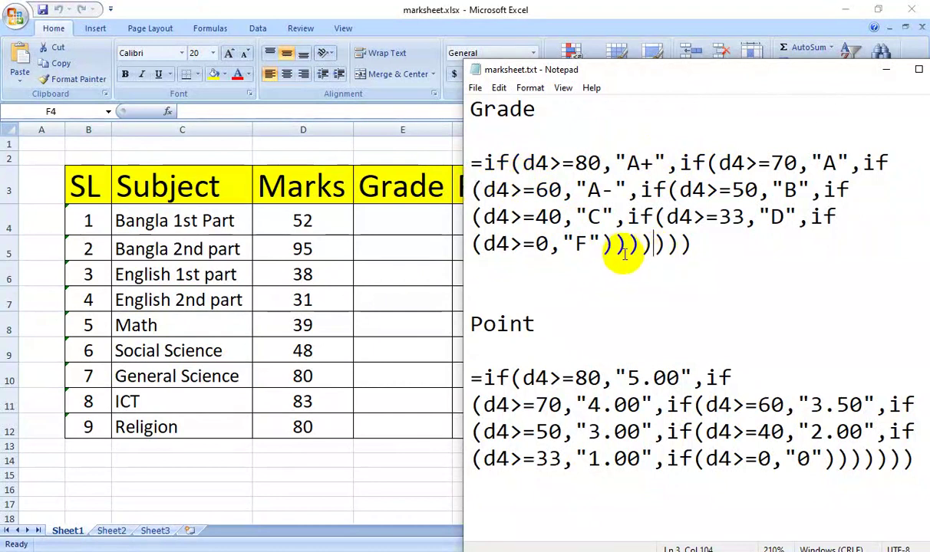
pyautogui.click(668, 244)
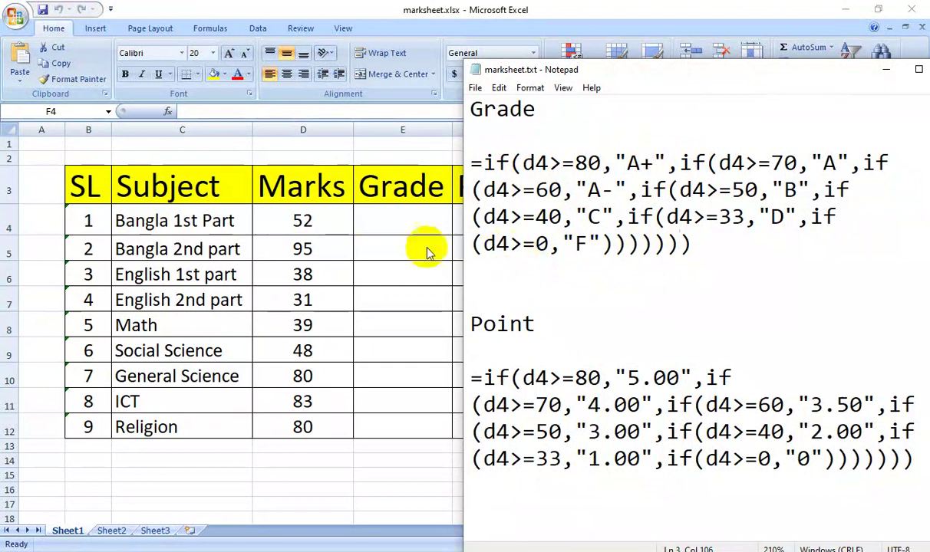
pyautogui.moveTo(537, 244); pyautogui.dragTo(559, 244)
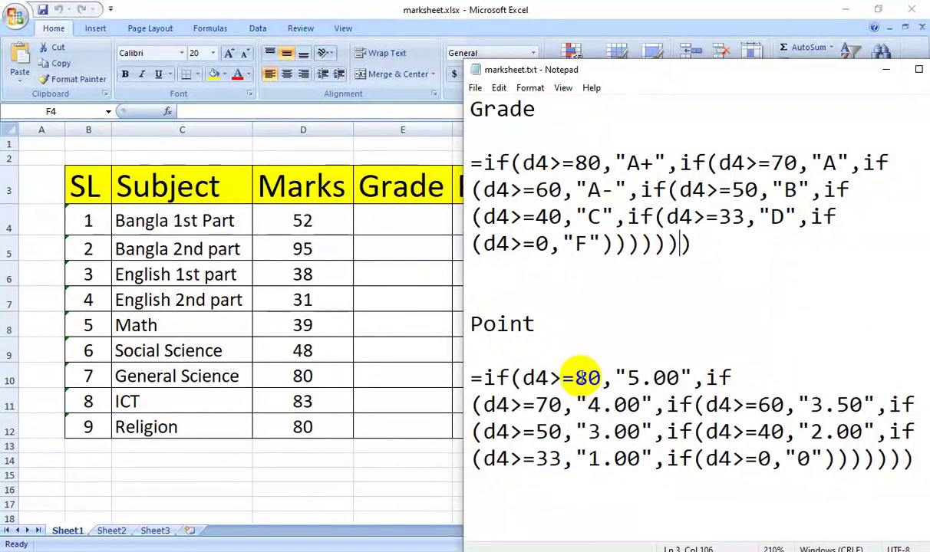
# Compare the A+ grade with the Point formula's 5.00 and 4.00 values.
pyautogui.doubleClick(666, 377)
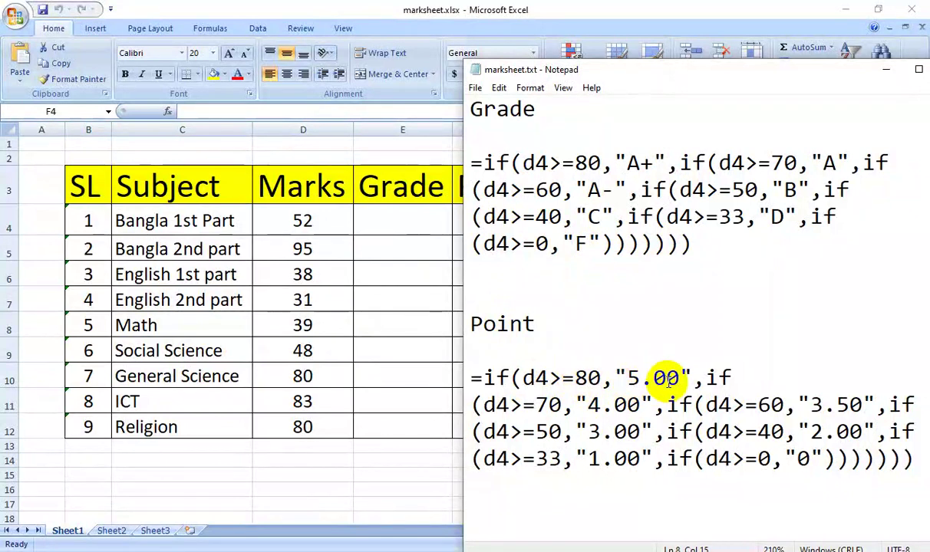
pyautogui.click(639, 163)
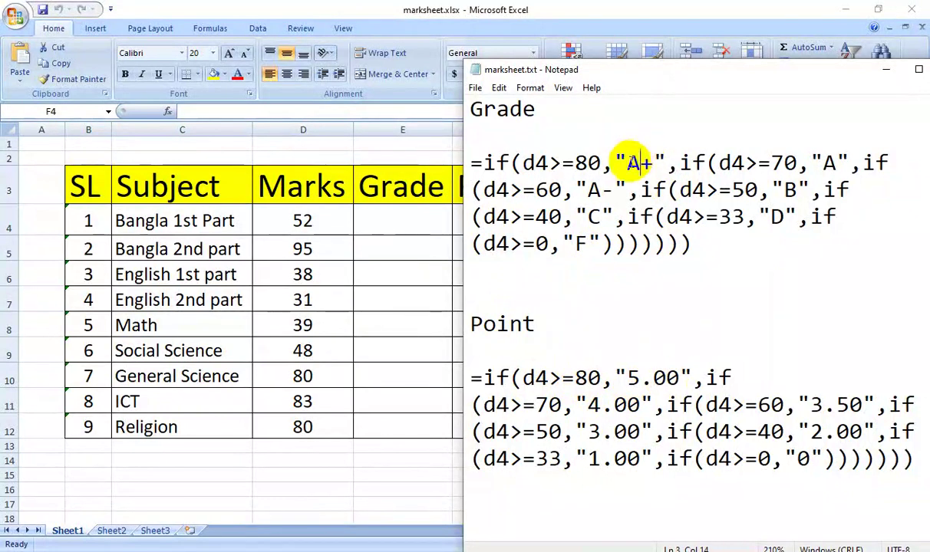
pyautogui.moveTo(626, 162); pyautogui.dragTo(639, 162)
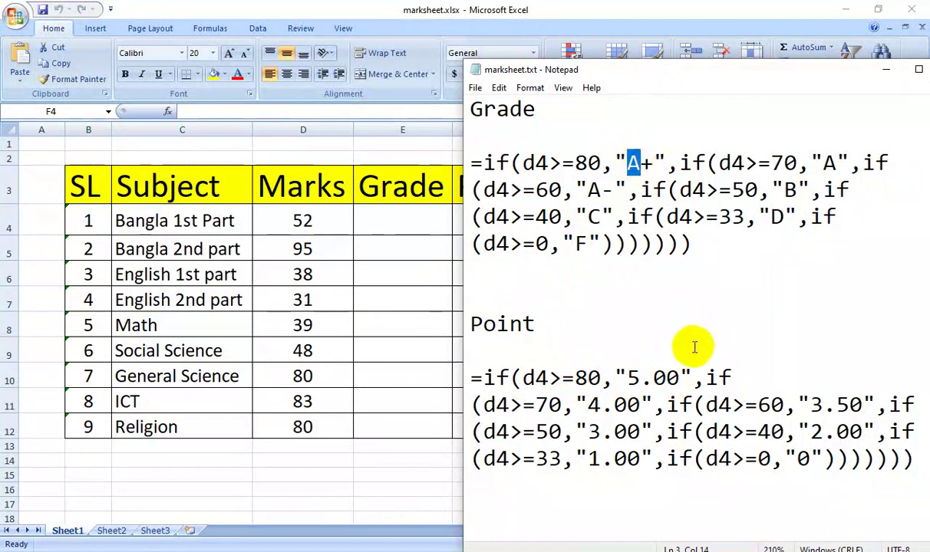
pyautogui.moveTo(667, 378); pyautogui.dragTo(643, 380)
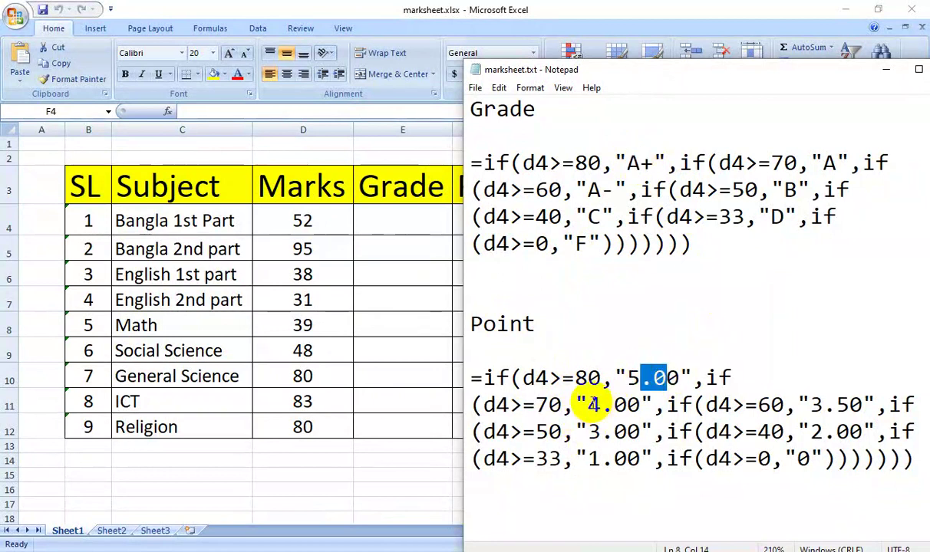
pyautogui.moveTo(589, 405)
pyautogui.mouseDown()
pyautogui.moveTo(613, 404)
pyautogui.moveTo(614, 432)
pyautogui.mouseUp()
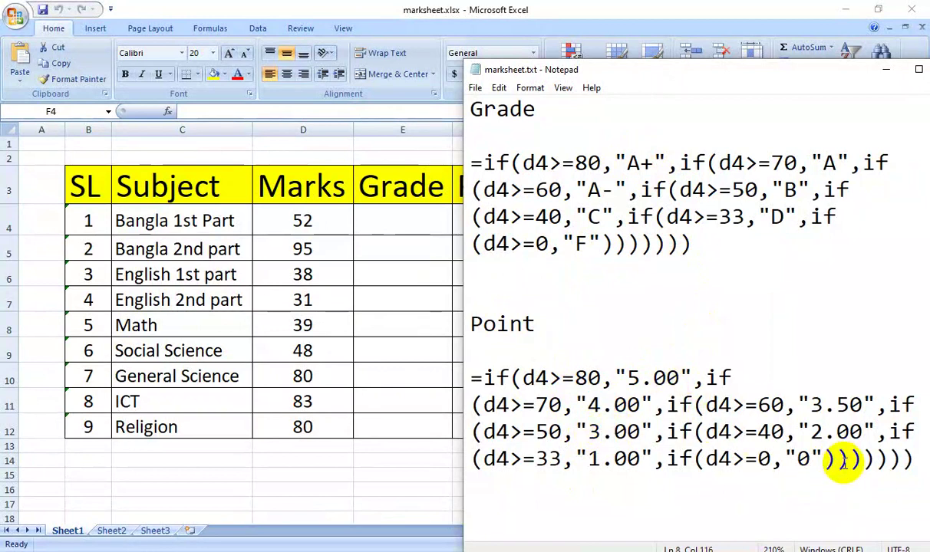
# Count the closing parentheses at the end of the Point and Grade formulas.
pyautogui.click(853, 460)
pyautogui.click(872, 461)
pyautogui.click(890, 460)
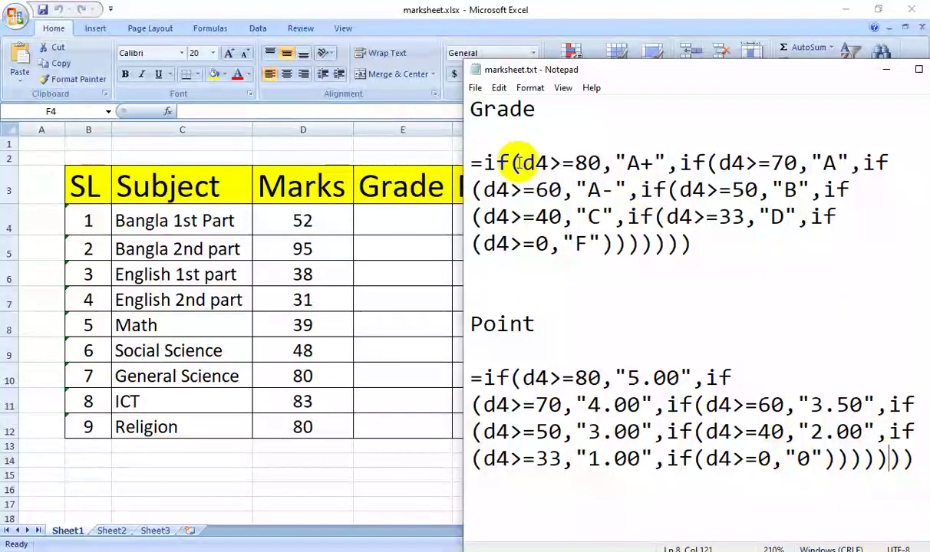
pyautogui.click(632, 244)
pyautogui.click(668, 244)
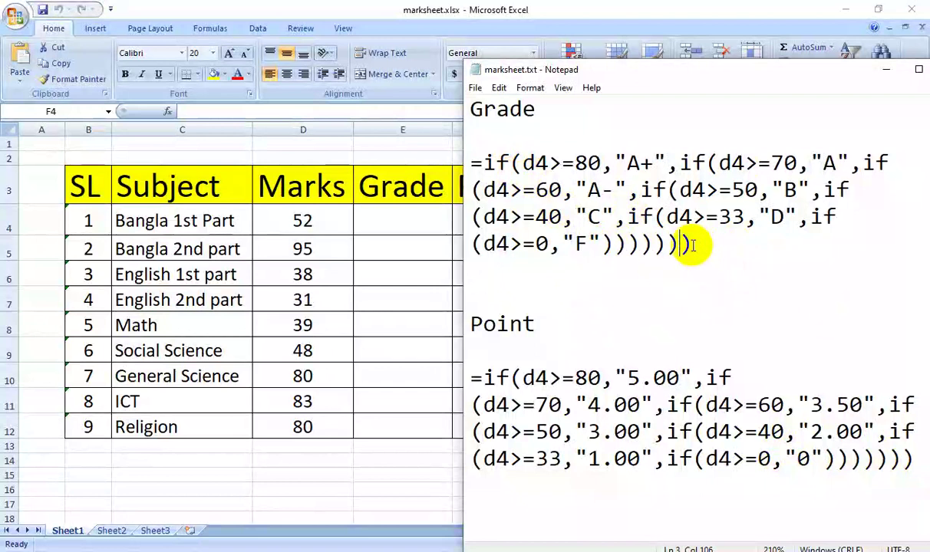
# Copy the whole Grade formula from Notepad and return to Excel's cell E4.
pyautogui.moveTo(693, 244)
pyautogui.mouseDown()
pyautogui.moveTo(569, 219)
pyautogui.moveTo(482, 161)
pyautogui.mouseUp()
pyautogui.rightClick(502, 178)
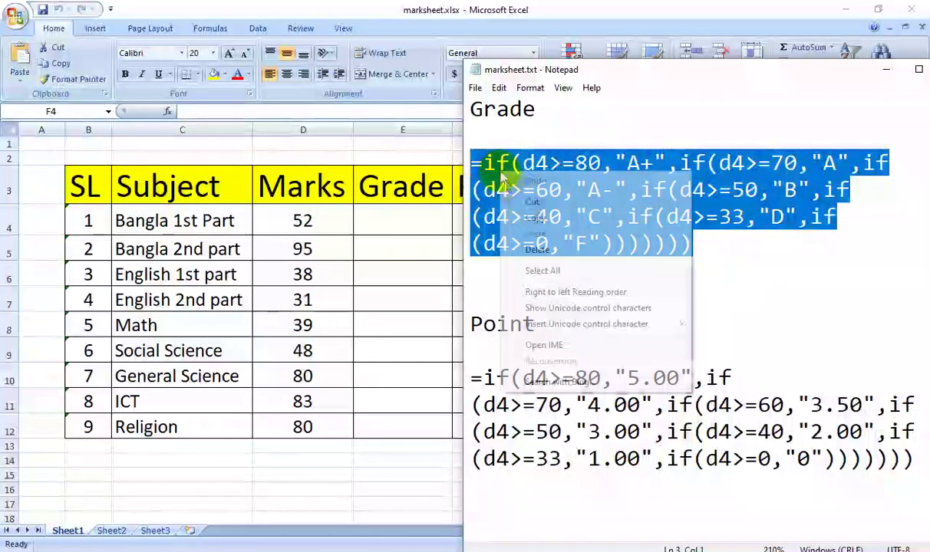
pyautogui.click(535, 218)
pyautogui.click(389, 217)
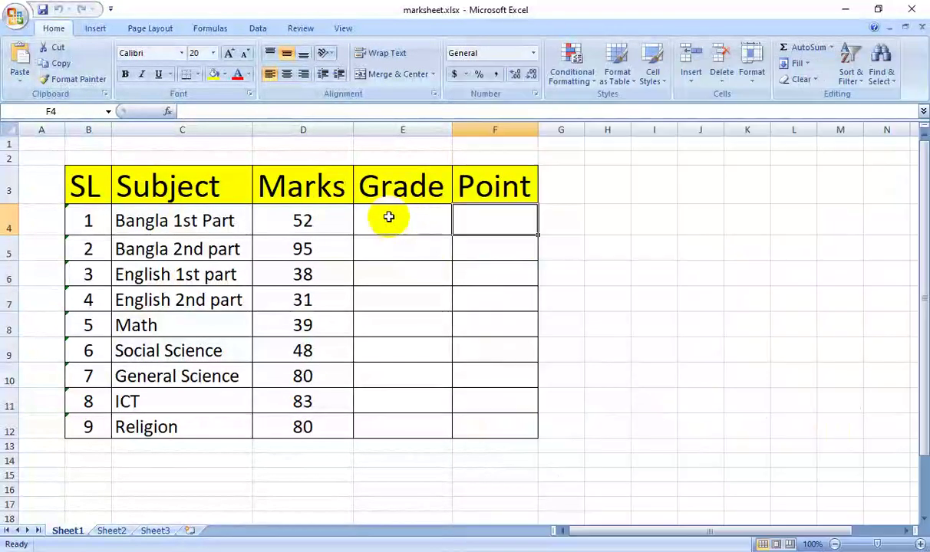
pyautogui.click(393, 219)
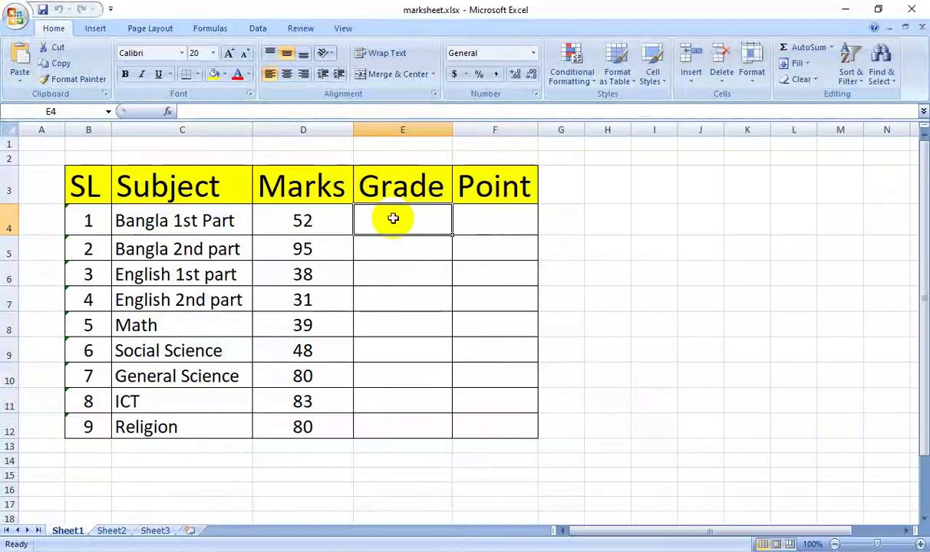
# Paste the nested IF Grade formula into E4, giving B for 52 marks.
pyautogui.hotkey('ctrl', 'v')
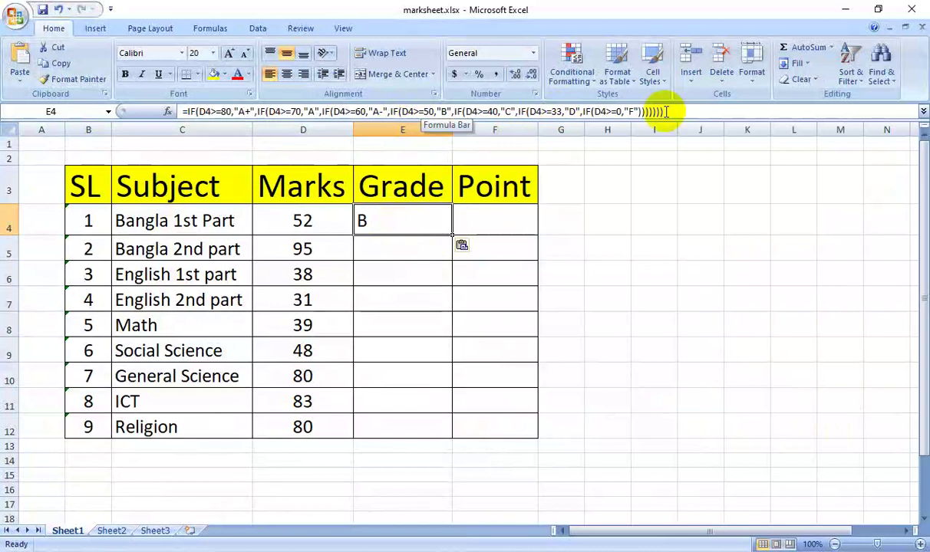
pyautogui.click(387, 250)
pyautogui.click(322, 220)
pyautogui.click(378, 220)
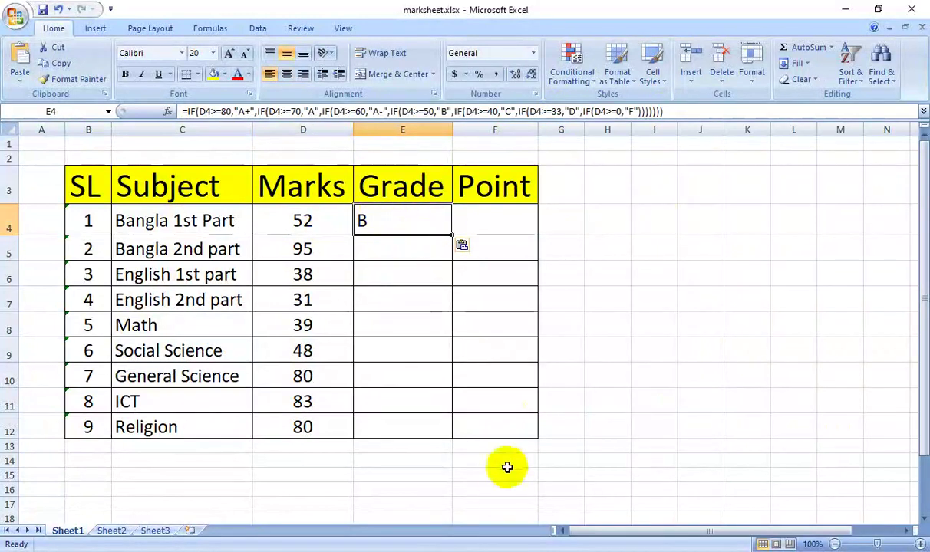
pyautogui.hotkey('alt', 'Tab')
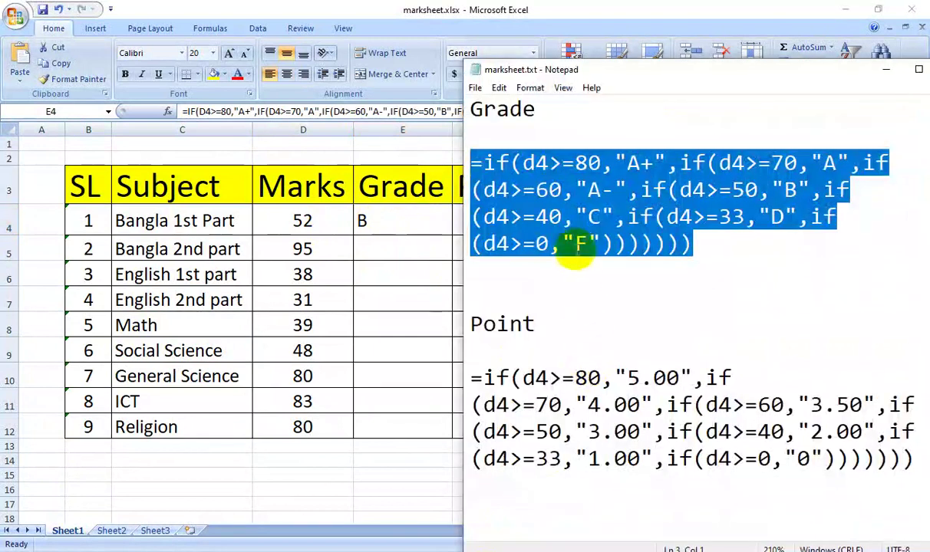
# Deselect the formula text in Notepad and minimize the notes window.
pyautogui.click(574, 219)
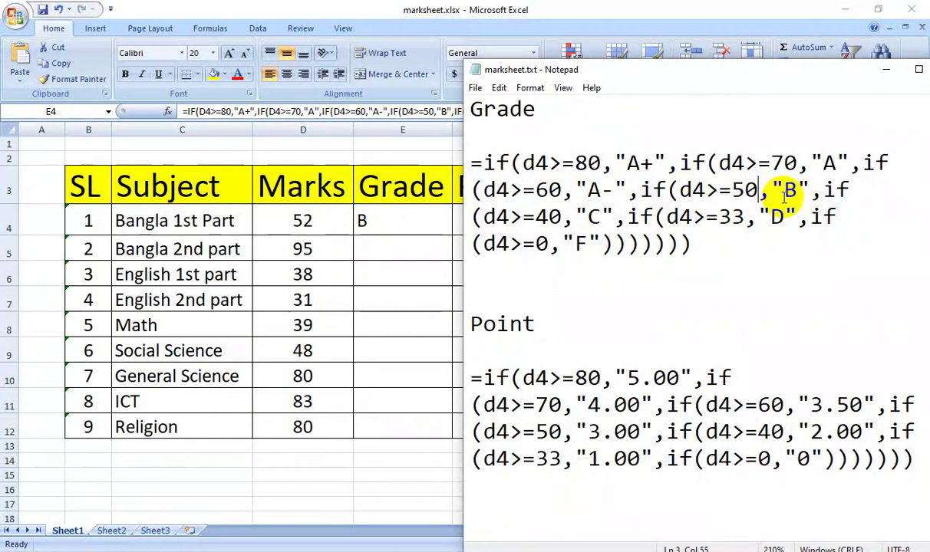
pyautogui.click(884, 71)
# Fill E4's grade formula down to E12, giving B, A+, D, F, D, C, A+, A+, A+.
pyautogui.click(416, 245)
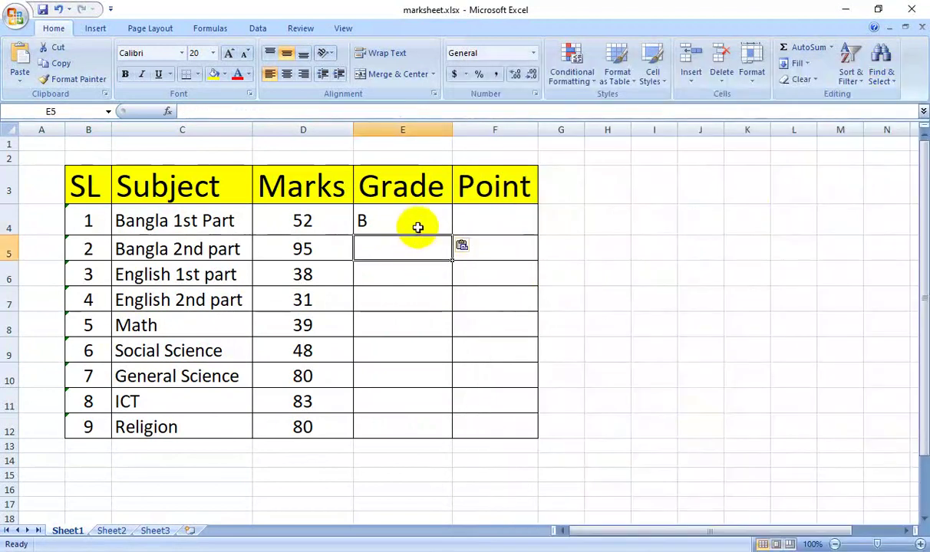
pyautogui.click(417, 227)
pyautogui.click(542, 247)
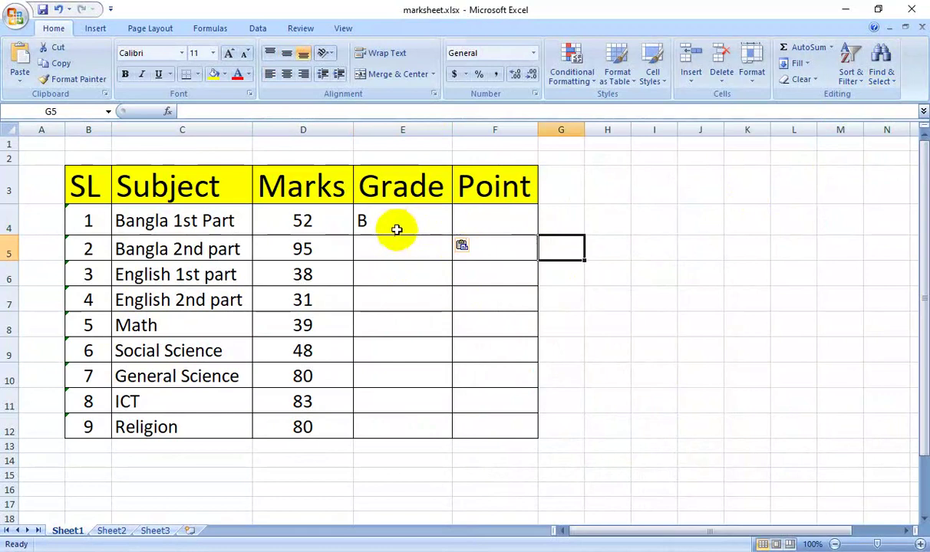
pyautogui.click(403, 229)
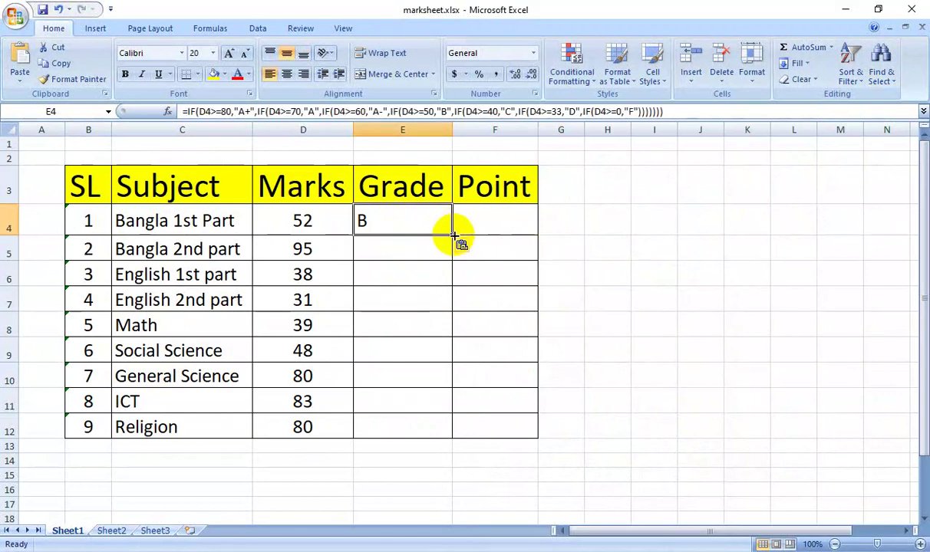
pyautogui.moveTo(453, 235); pyautogui.dragTo(450, 435)
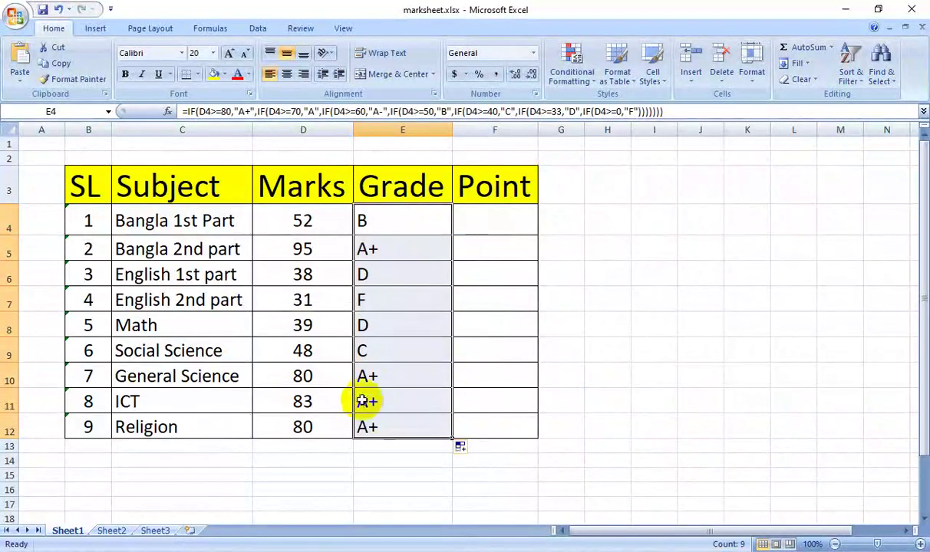
# Inspect the grade formulas copied into E5 and the rows below.
pyautogui.click(412, 248)
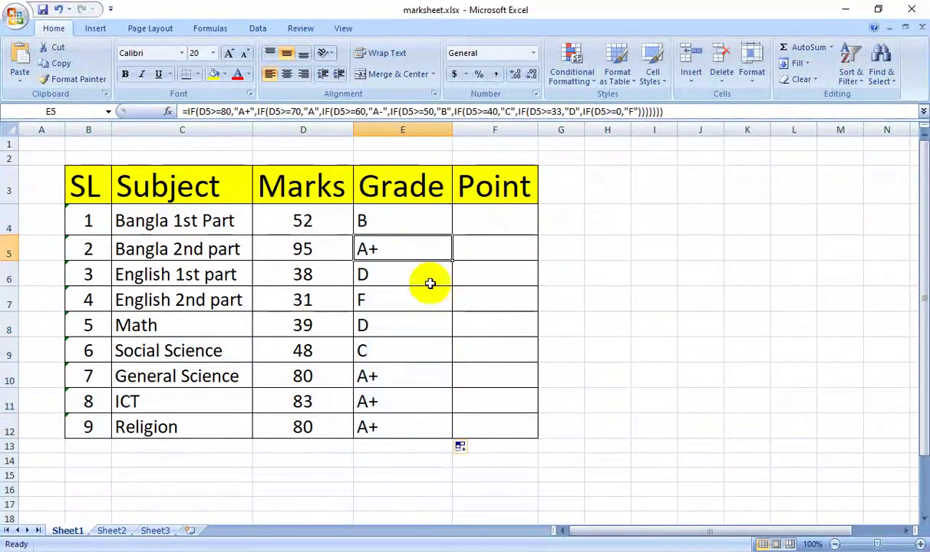
pyautogui.click(418, 216)
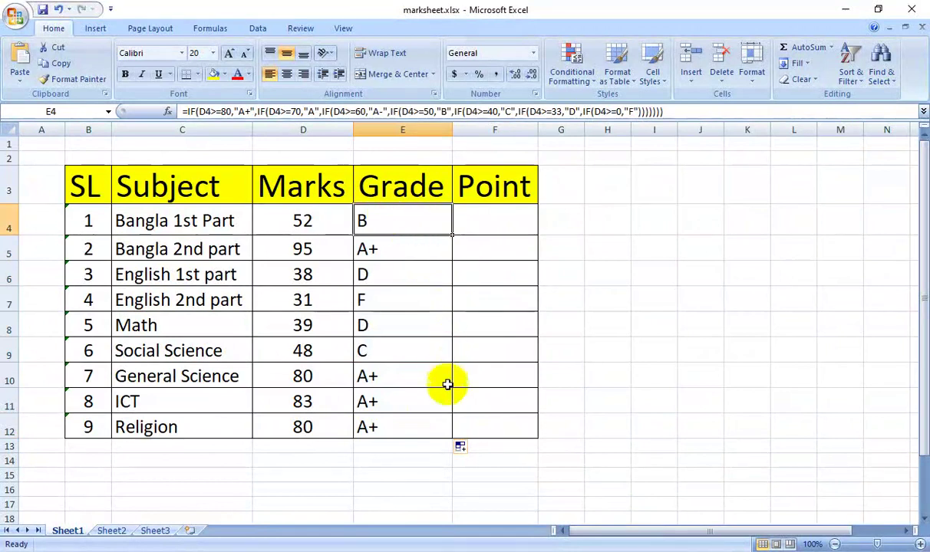
pyautogui.click(393, 249)
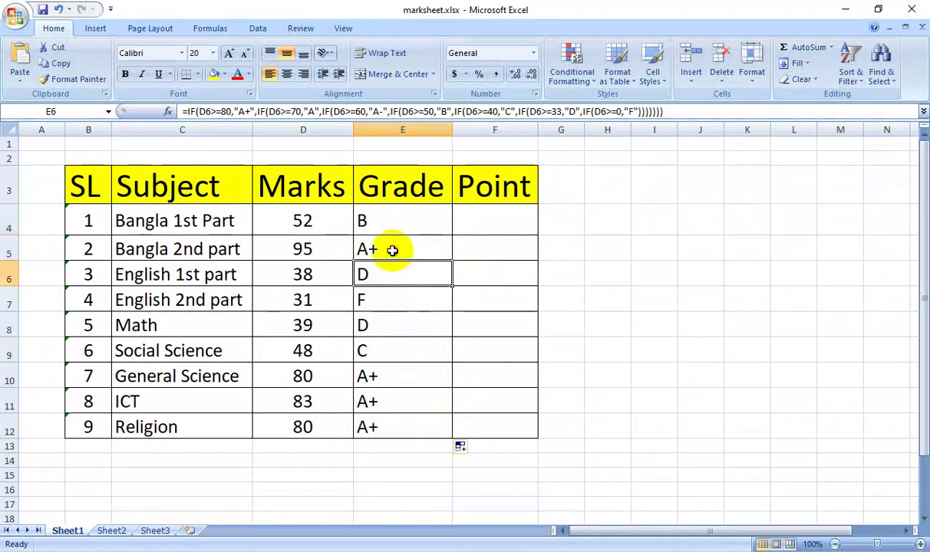
pyautogui.click(391, 275)
pyautogui.click(399, 299)
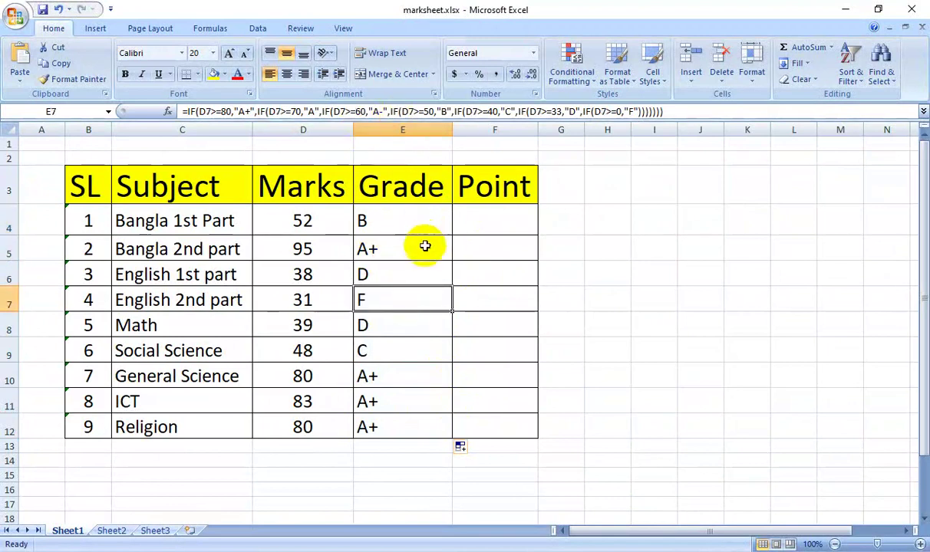
pyautogui.click(425, 246)
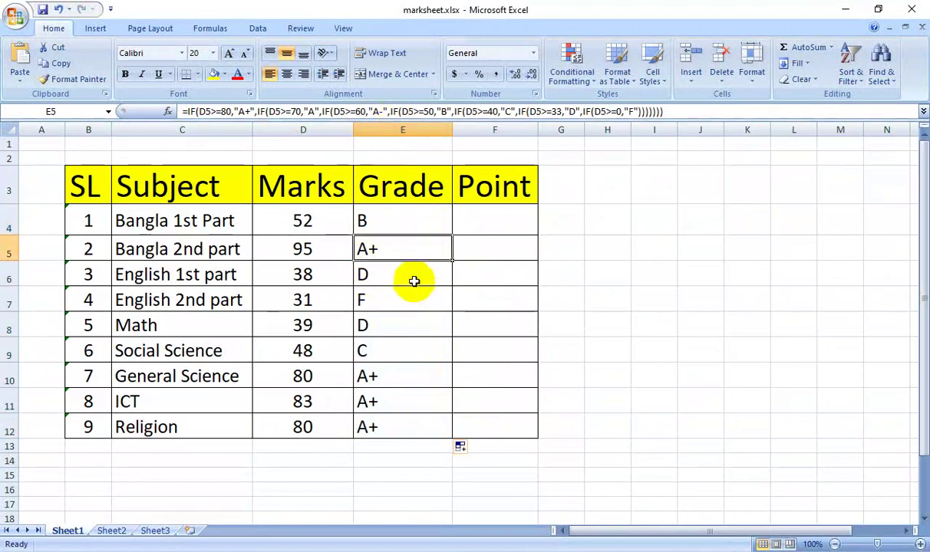
pyautogui.click(414, 278)
# Compare marks such as 95 and 38 with the grades for each subject through Math.
pyautogui.click(316, 276)
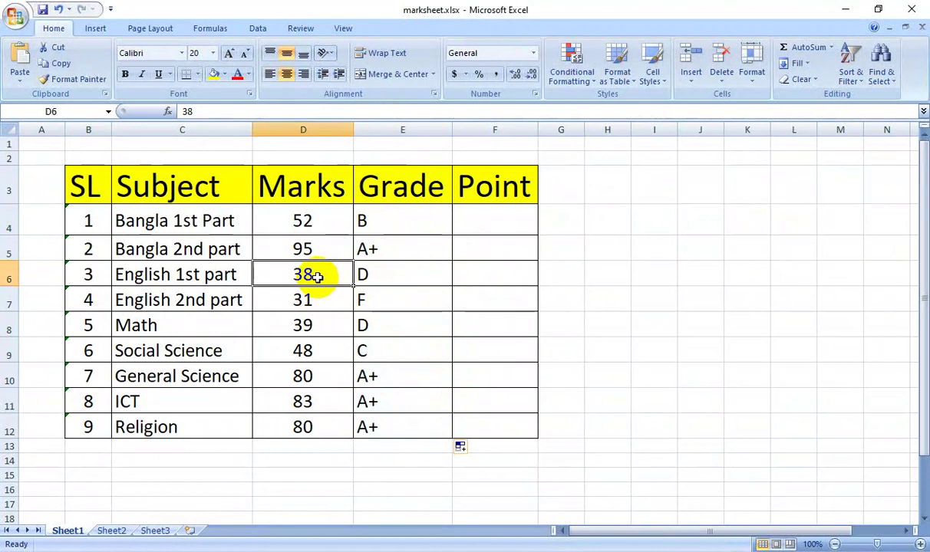
pyautogui.click(320, 245)
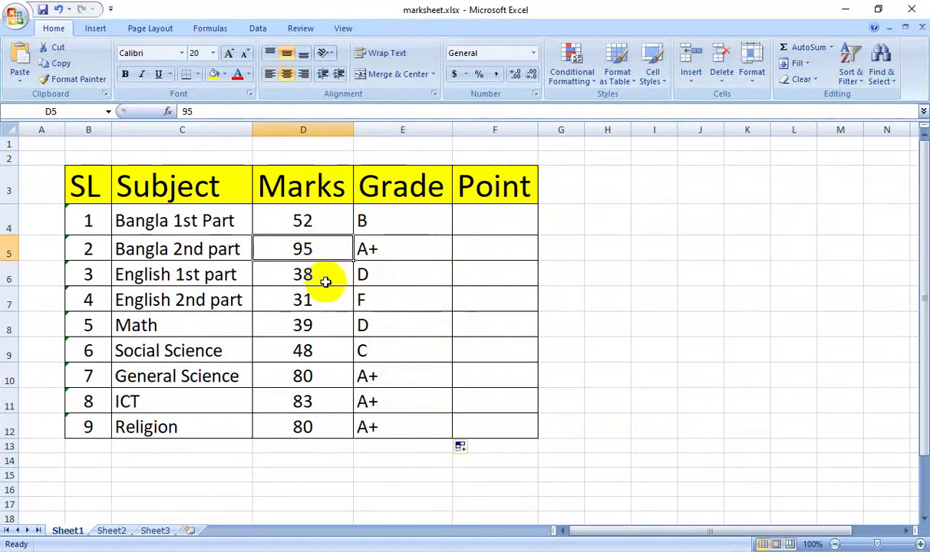
pyautogui.click(321, 273)
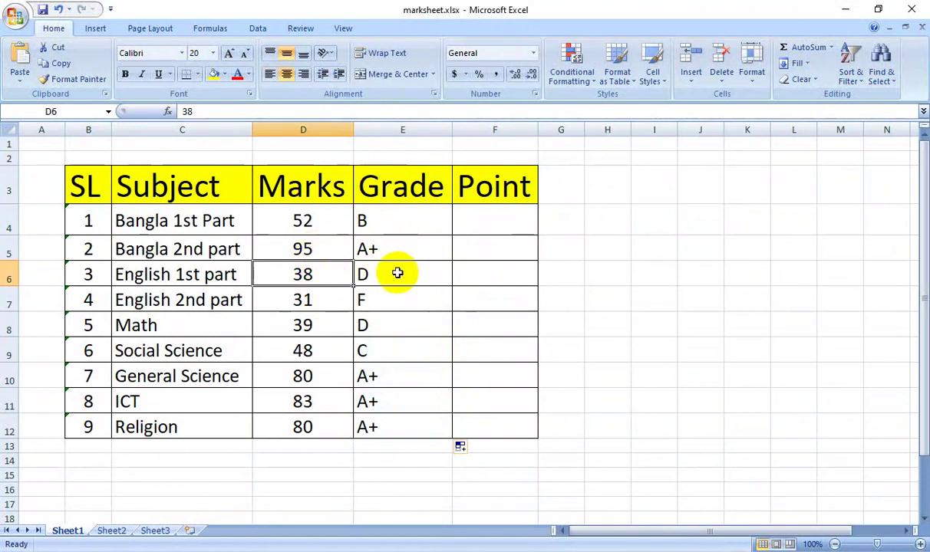
pyautogui.click(392, 230)
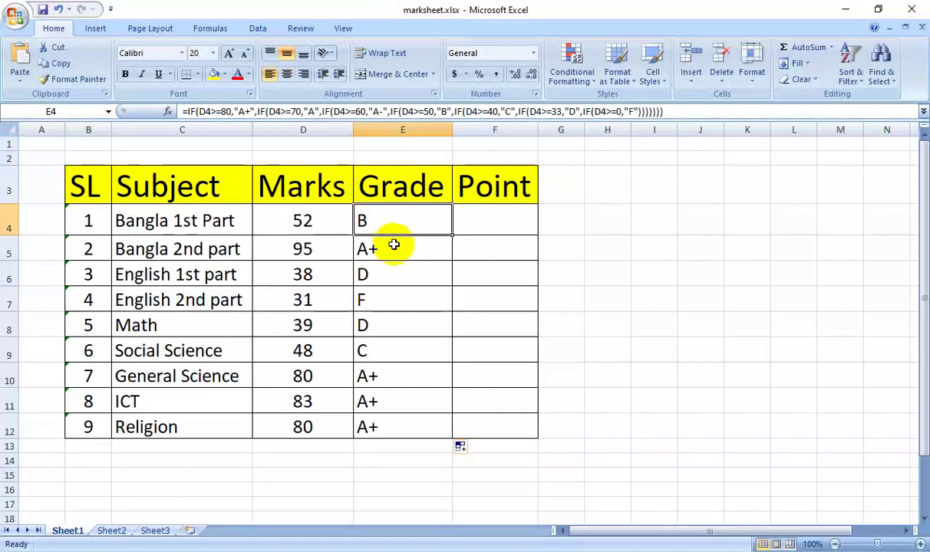
pyautogui.click(393, 249)
pyautogui.click(405, 276)
pyautogui.click(406, 301)
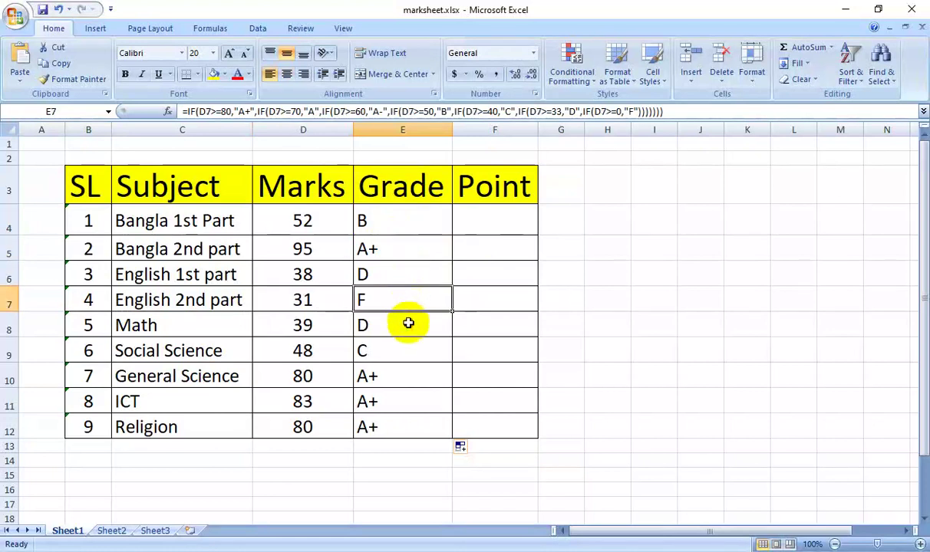
pyautogui.click(407, 323)
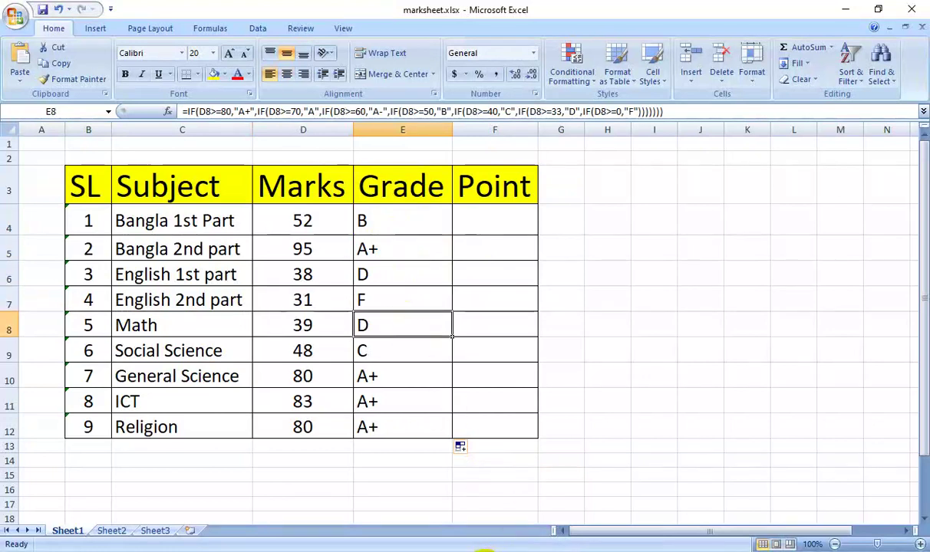
# Copy the whole Point formula from Notepad and return to Excel's cell F4.
pyautogui.click(483, 549)
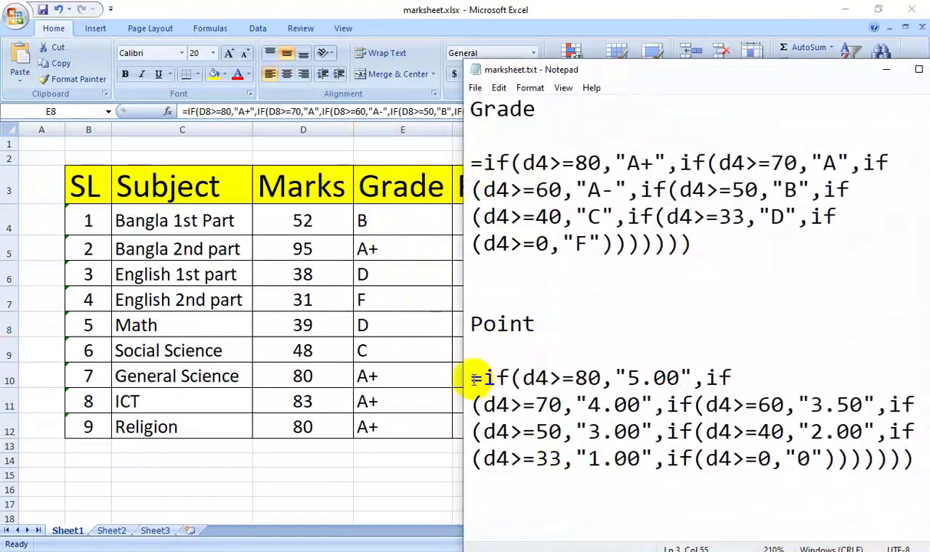
pyautogui.moveTo(472, 378); pyautogui.dragTo(915, 463)
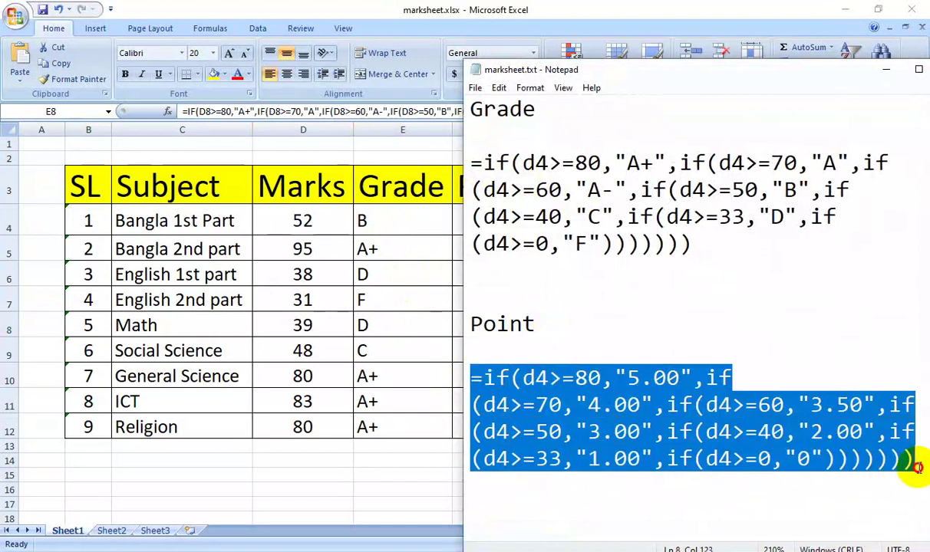
pyautogui.rightClick(783, 416)
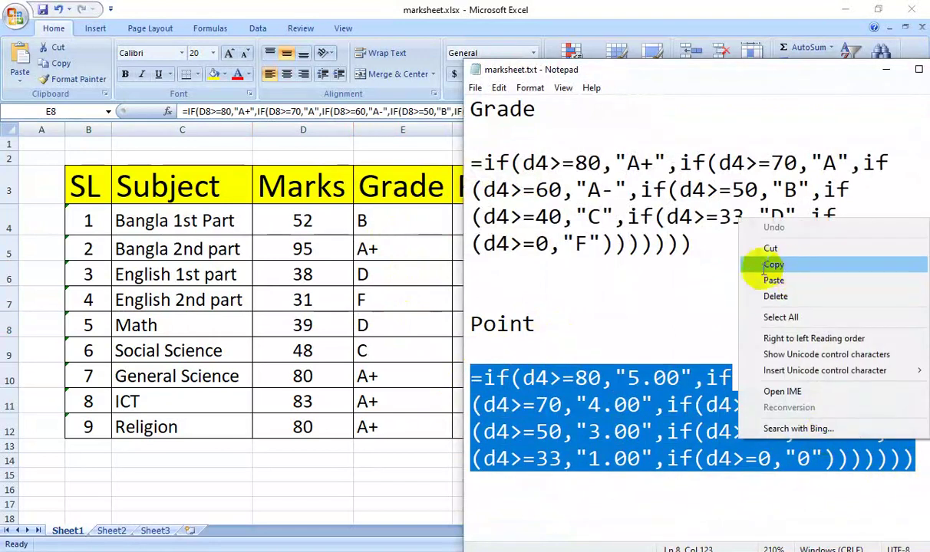
pyautogui.click(774, 264)
pyautogui.click(448, 192)
pyautogui.click(465, 218)
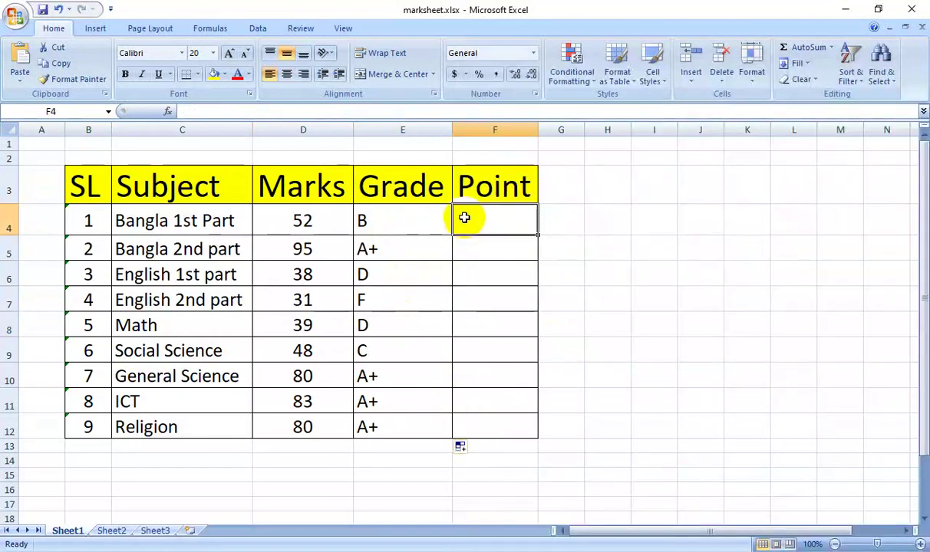
# Paste the Point formula into F4 and fill it down to F12, giving 3.00, 5.00, 1.00, 0.
pyautogui.hotkey('ctrl', 'v')
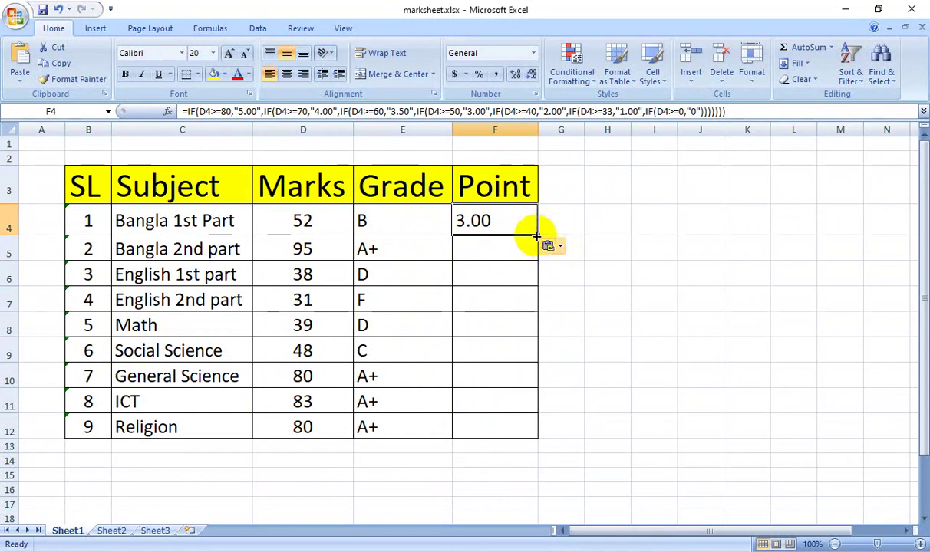
pyautogui.click(566, 215)
pyautogui.click(529, 230)
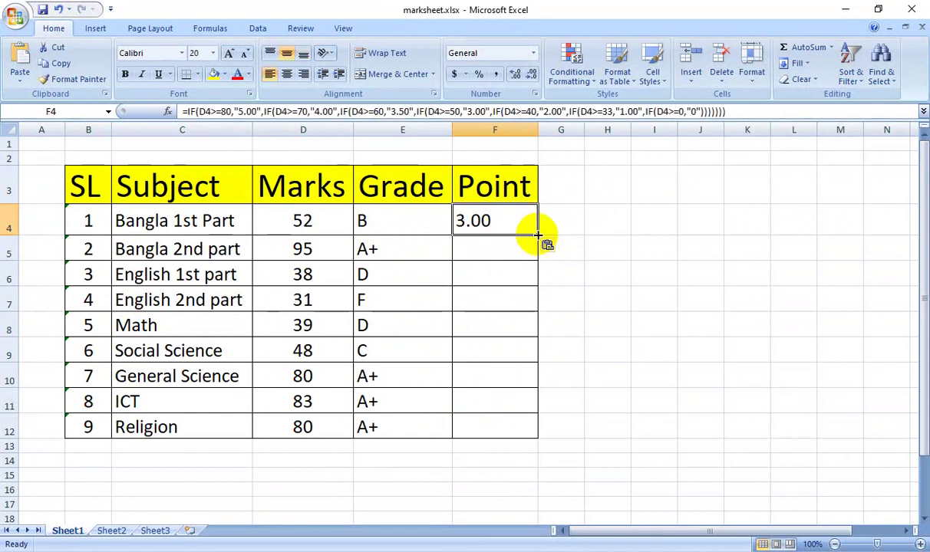
pyautogui.moveTo(537, 235); pyautogui.dragTo(534, 431)
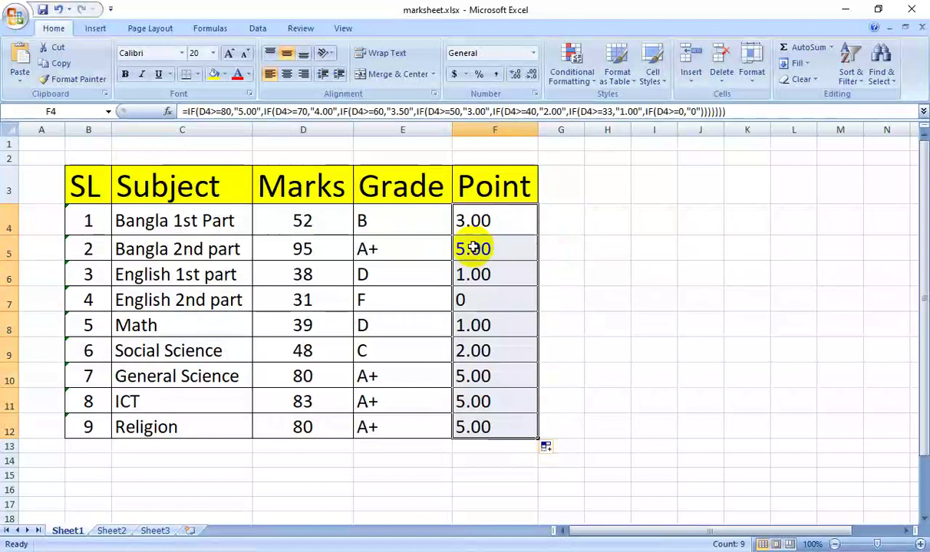
pyautogui.click(489, 349)
pyautogui.click(490, 303)
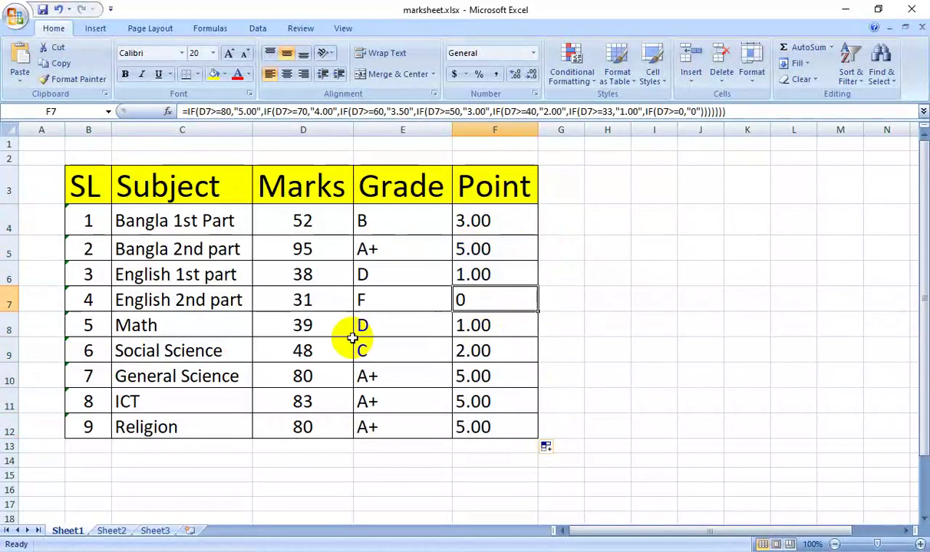
pyautogui.click(321, 294)
pyautogui.click(407, 305)
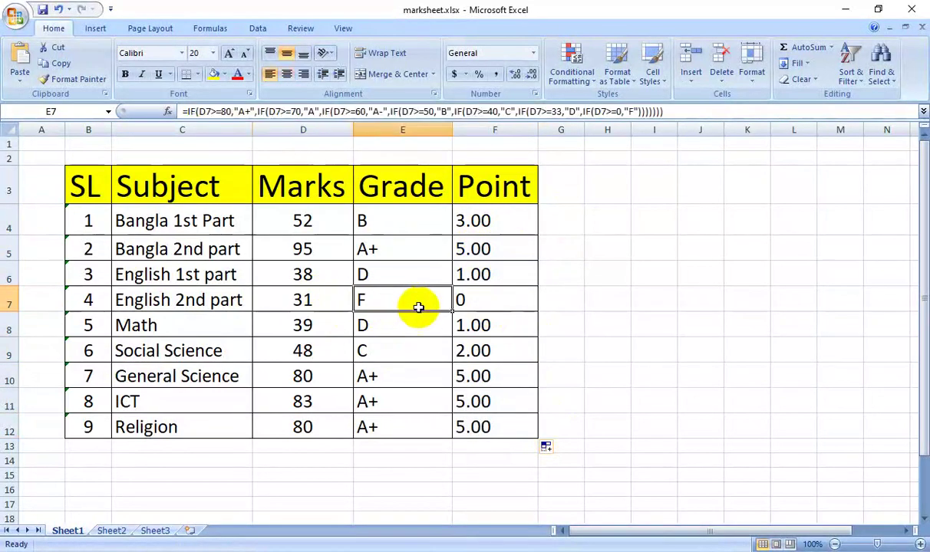
pyautogui.click(481, 301)
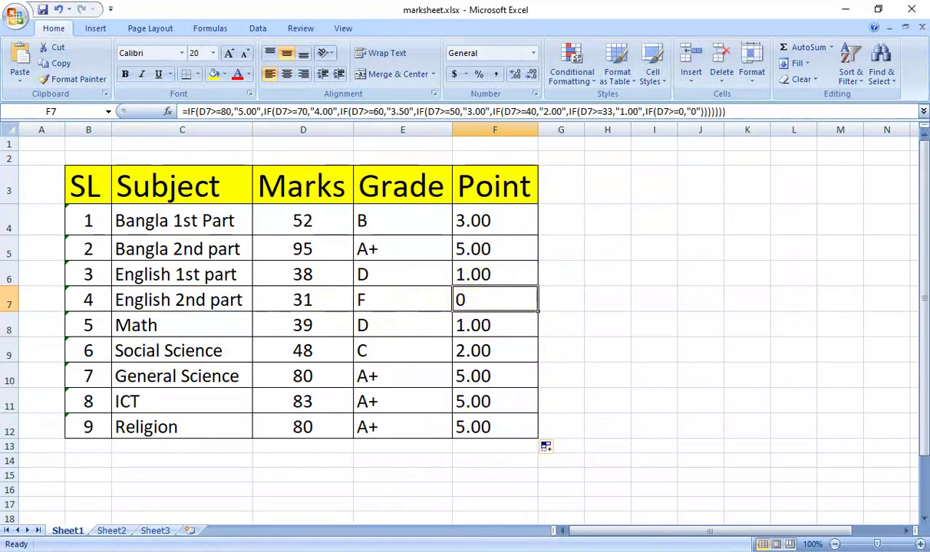
pyautogui.click(452, 483)
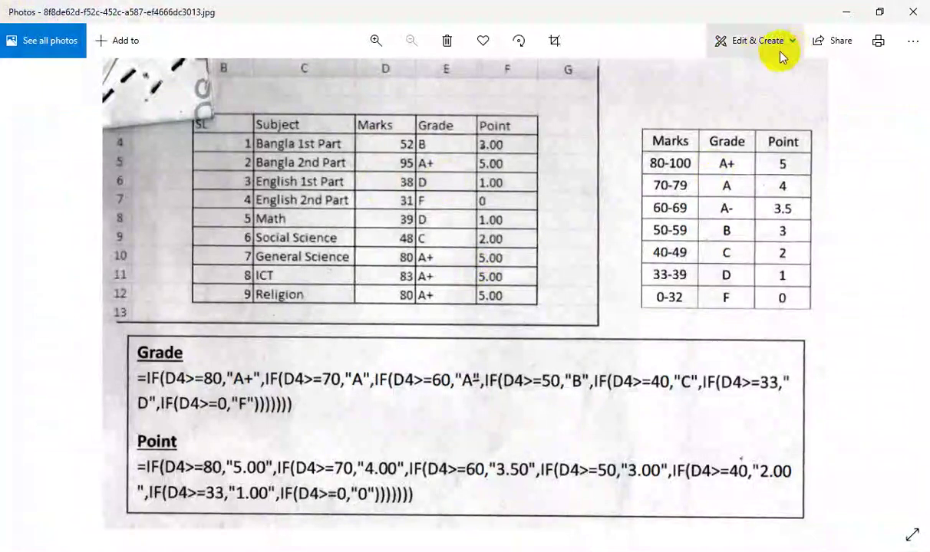
pyautogui.click(844, 13)
pyautogui.click(512, 249)
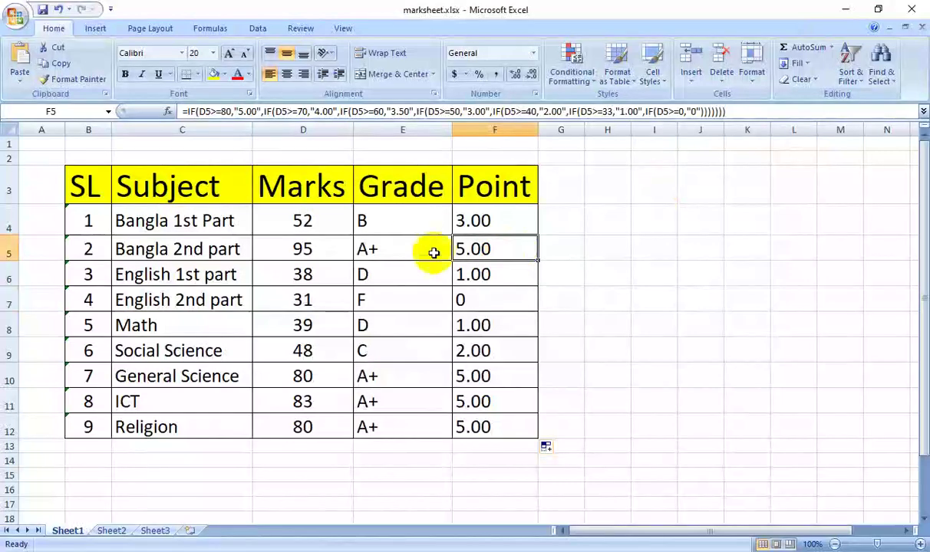
pyautogui.click(417, 223)
pyautogui.click(479, 221)
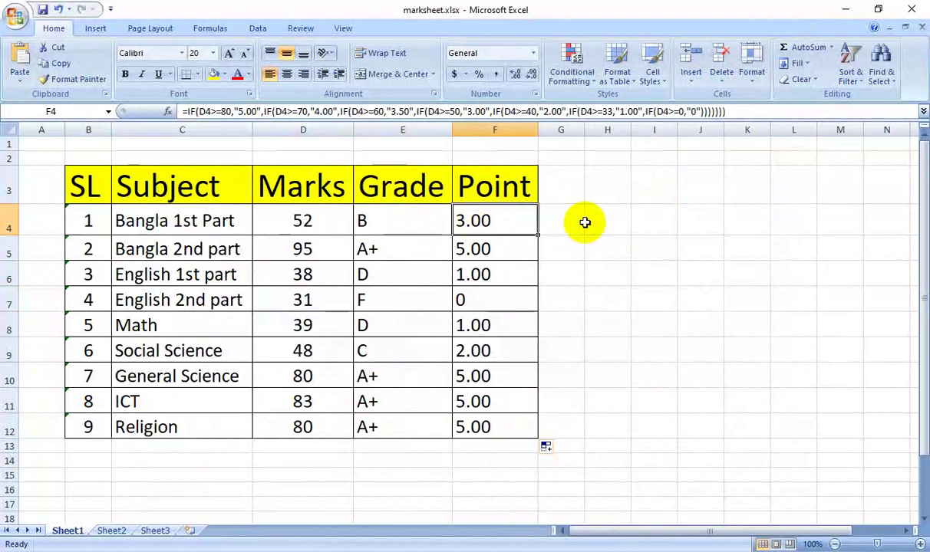